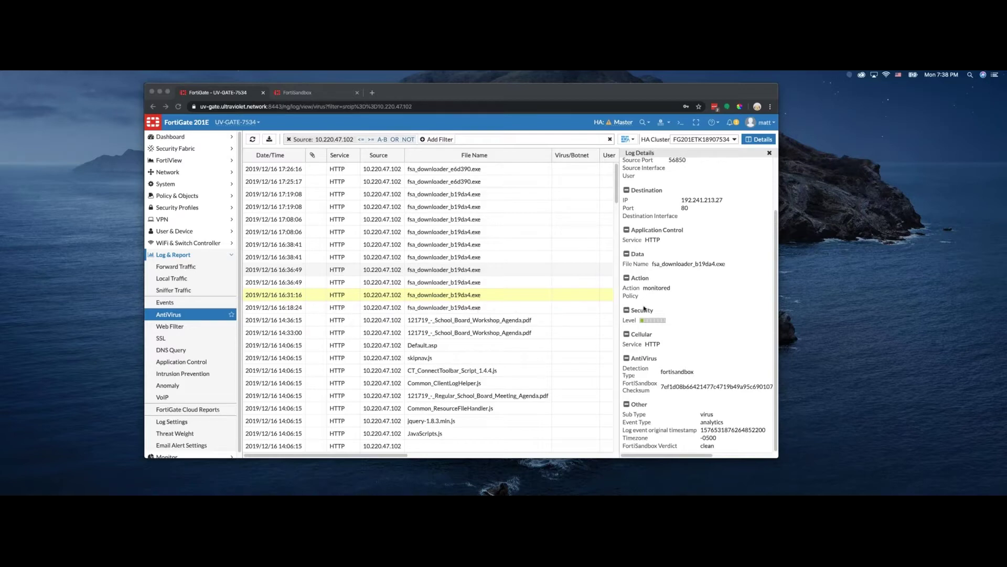
# Step: Check the FortiSandbox verdict in the AntiVirus log details of fsa_downloader_b19da4.exe and switch to the FortiSandbox dashboard
pyautogui.click(429, 298)
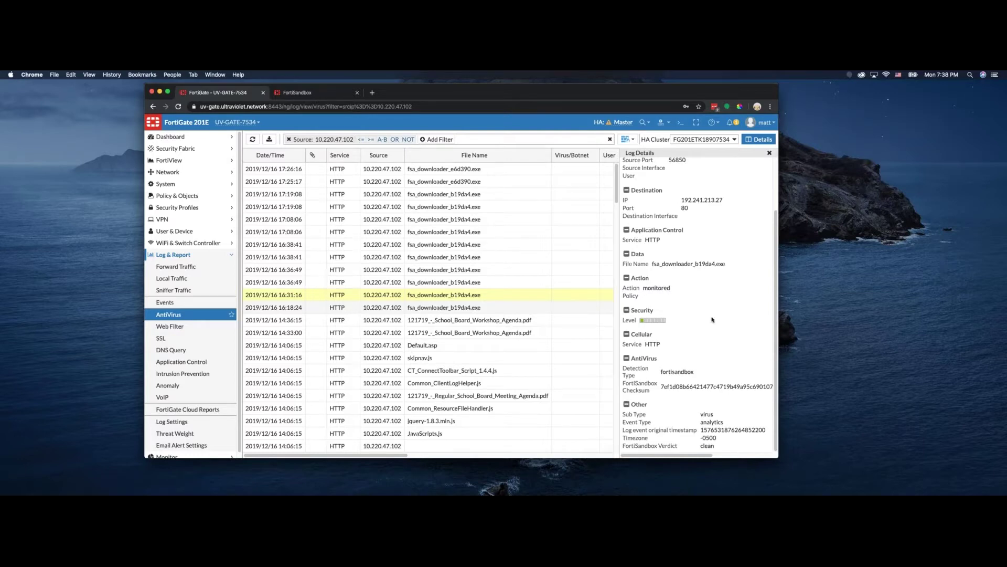
pyautogui.moveTo(716, 446); pyautogui.dragTo(700, 446)
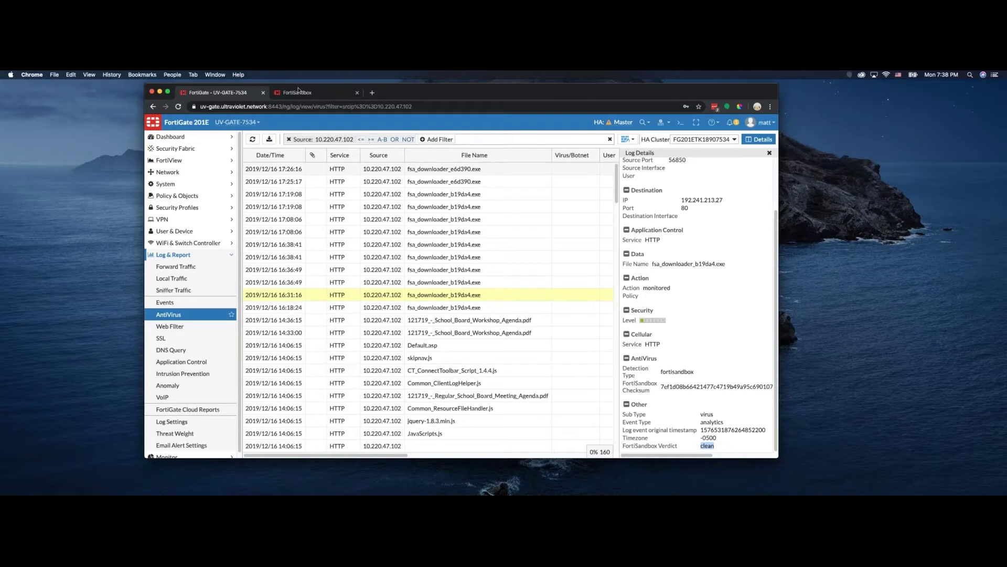
pyautogui.click(298, 92)
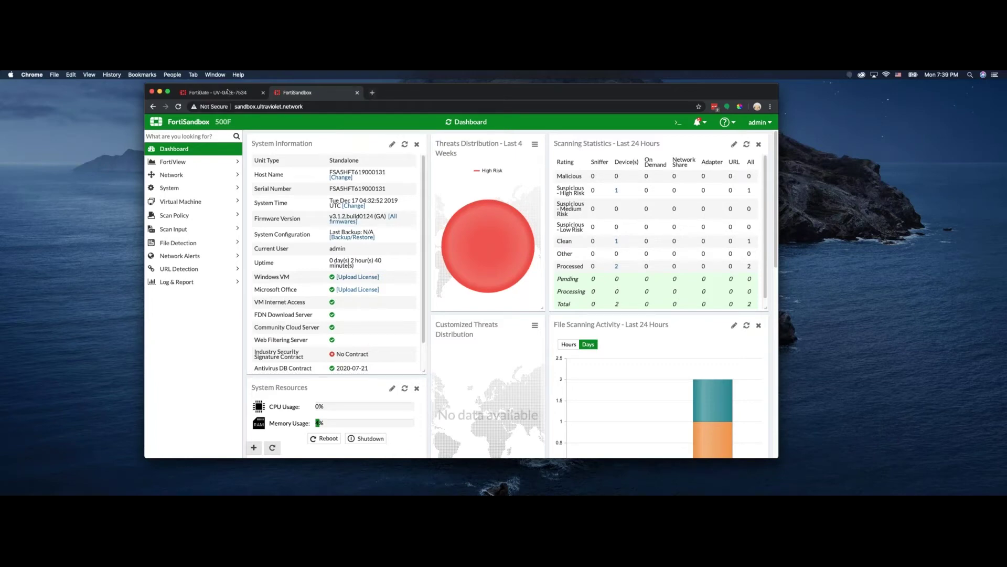
# Step: Download the sandbox test file from rb3.ftnt.io/downloader/fsatest in a new browser tab and save it as fsa_downloader_91f6b2 in Downloads
pyautogui.click(373, 92)
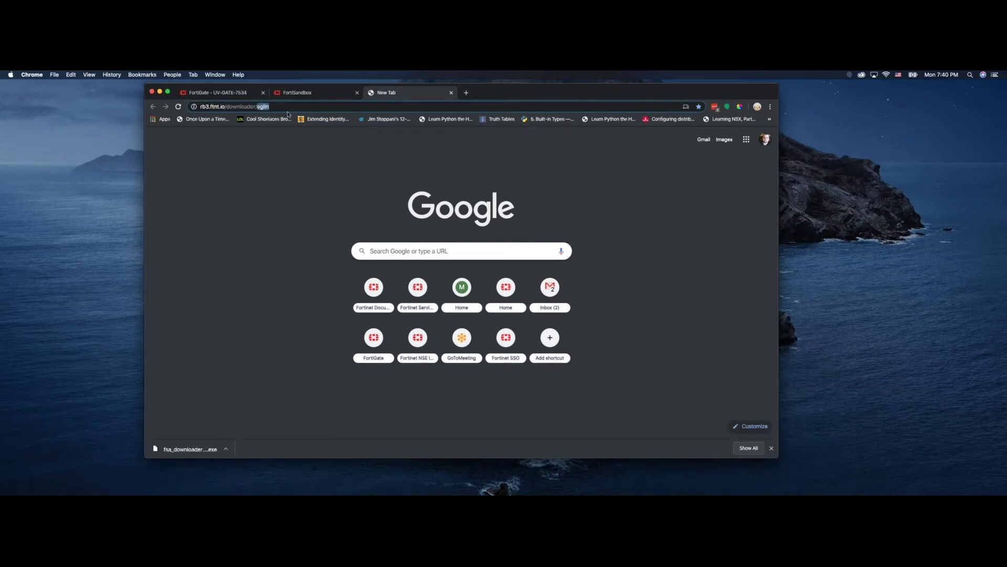
pyautogui.press('BackSpace')
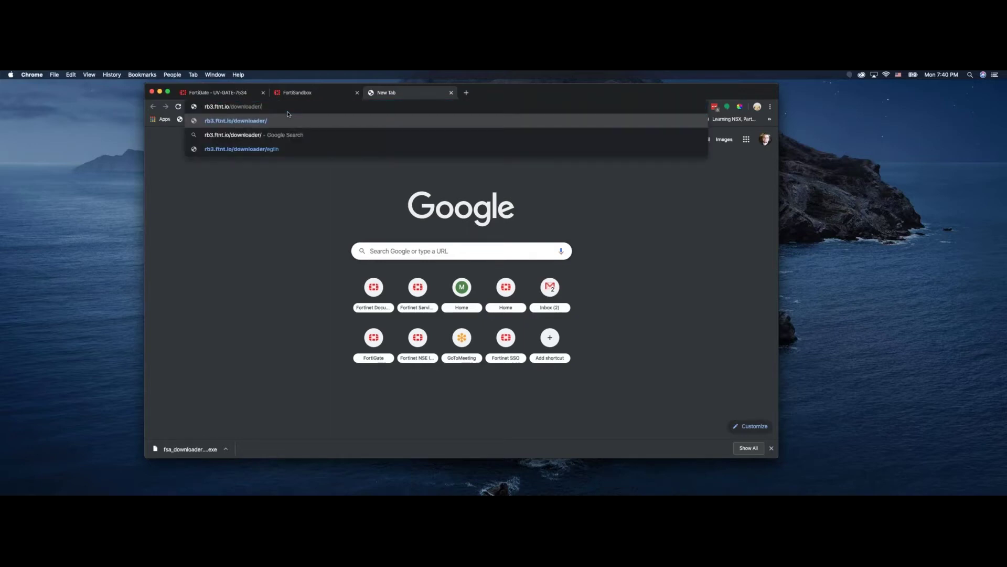
pyautogui.write('f')
pyautogui.write('satest')
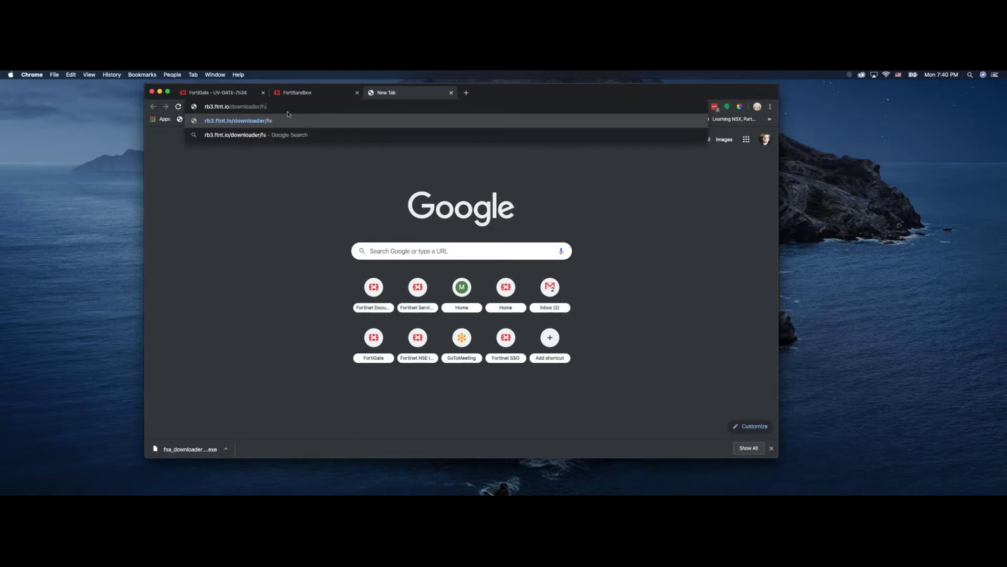
pyautogui.press('Return')
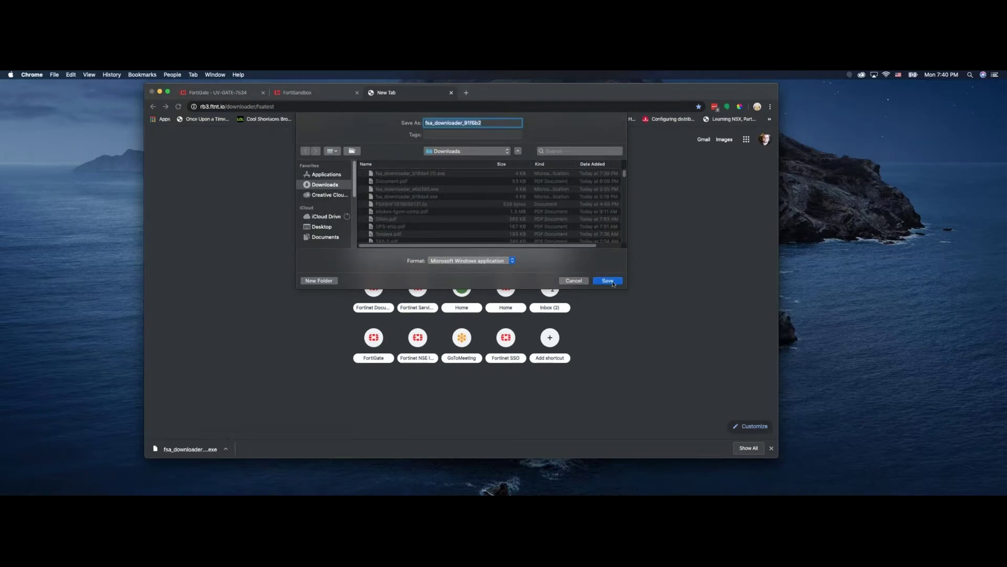
pyautogui.click(612, 281)
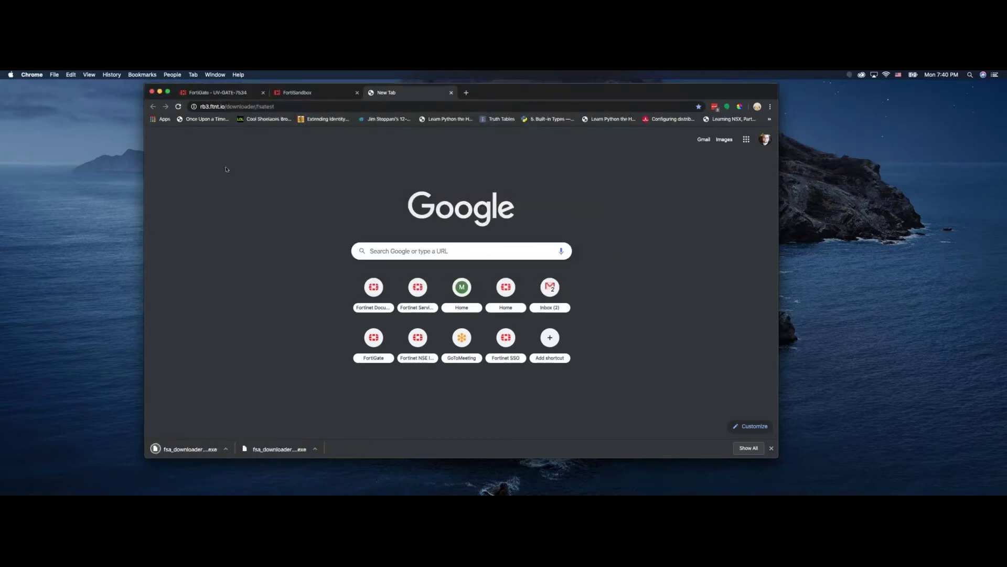
# Step: Refresh the FortiGate AntiVirus log and open the details of the fsa_downloader_91f6b2.exe entry
pyautogui.click(224, 93)
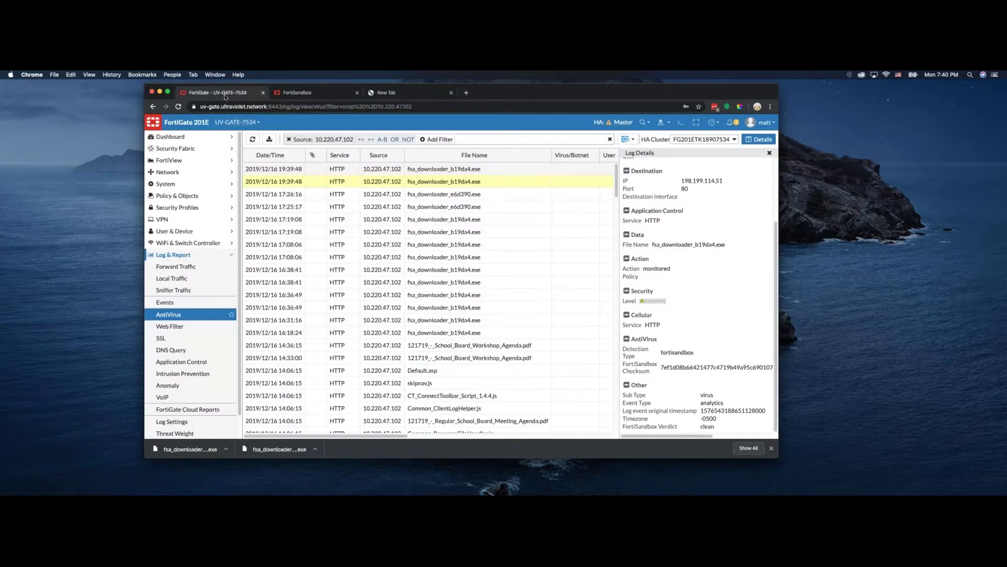
pyautogui.click(252, 140)
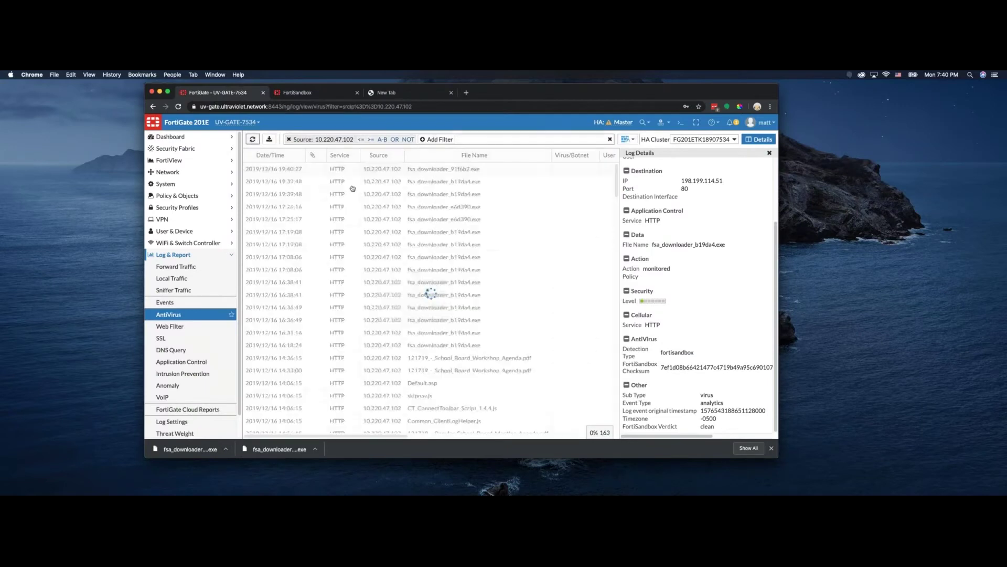
pyautogui.click(456, 170)
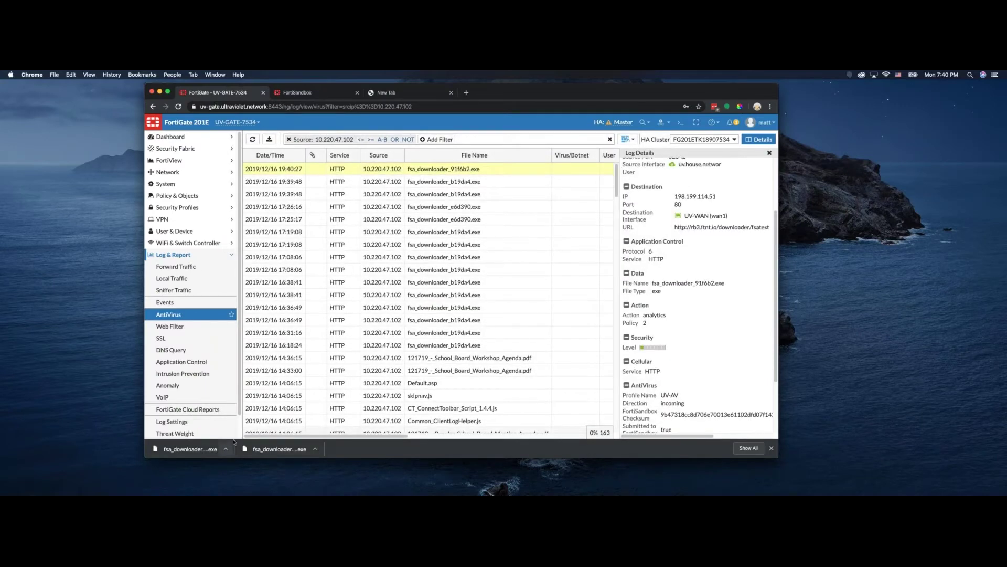
# Step: Examine the download URL, antivirus action and FortiSandbox submission fields in the log entry's details
pyautogui.scroll(1, 695, 253)
pyautogui.moveTo(674, 241); pyautogui.dragTo(627, 250)
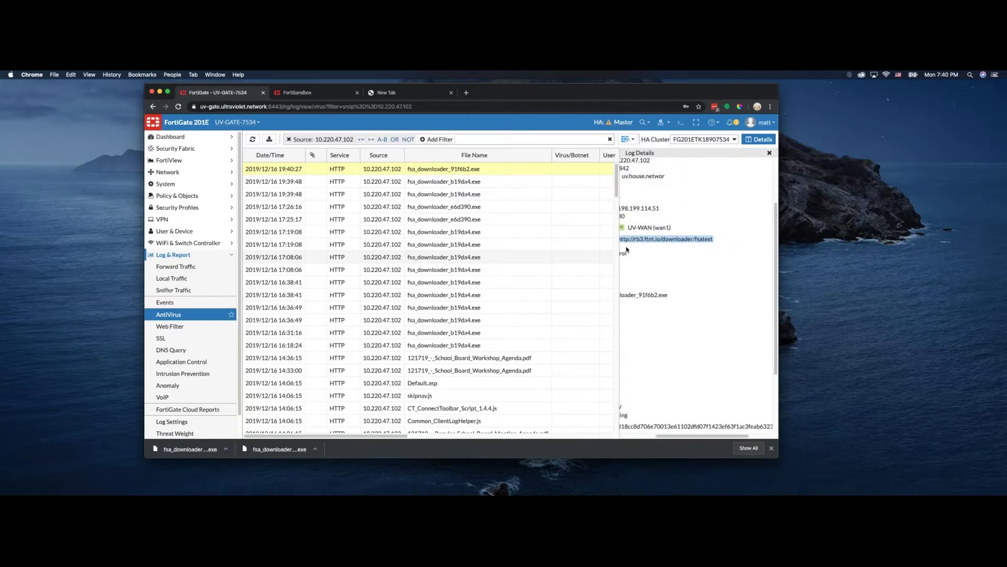
pyautogui.moveTo(674, 436); pyautogui.dragTo(640, 437)
pyautogui.scroll(-5, 675, 330)
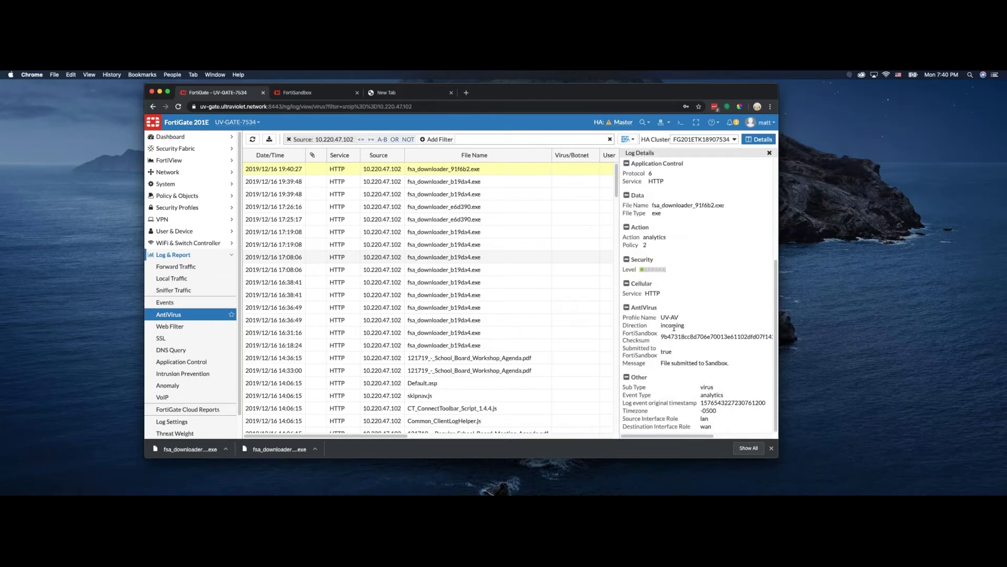
pyautogui.scroll(5, 676, 236)
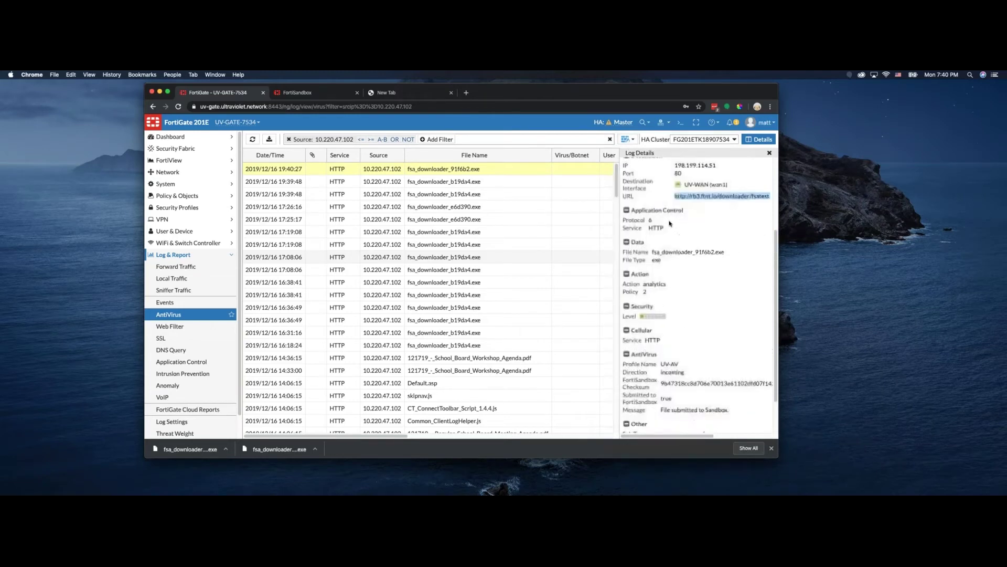
pyautogui.scroll(-5, 688, 251)
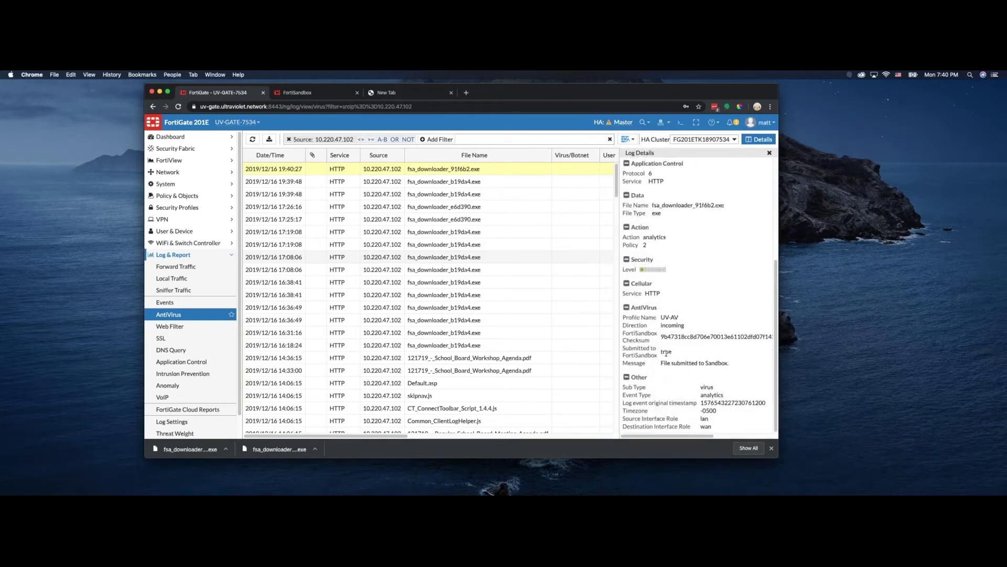
# Step: View the FortiSandbox VM Status and inspect the screenshot of the virtual machine scanning fsa_downloader_91f6b2.exe, closing the image when done
pyautogui.click(307, 92)
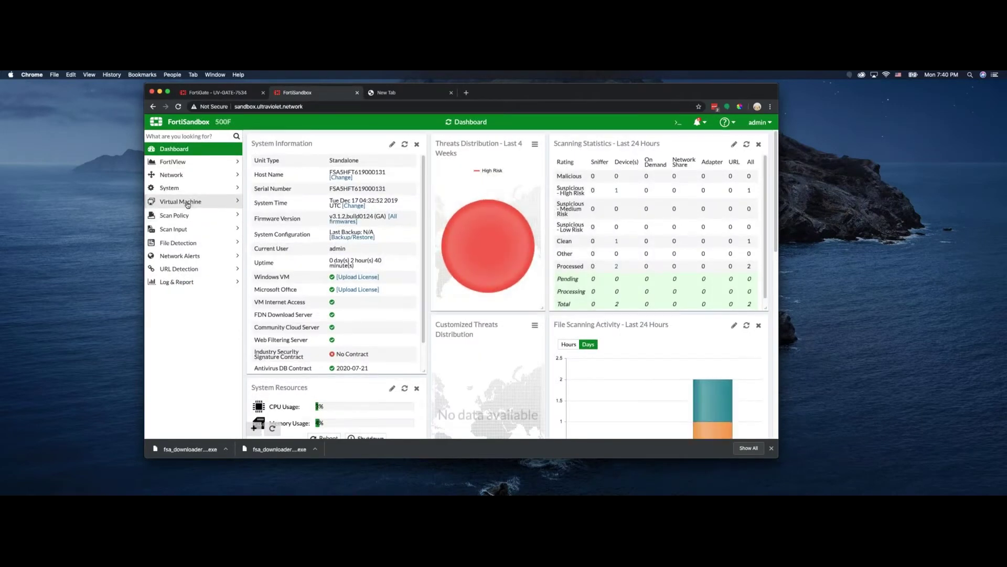
pyautogui.click(192, 202)
pyautogui.click(186, 217)
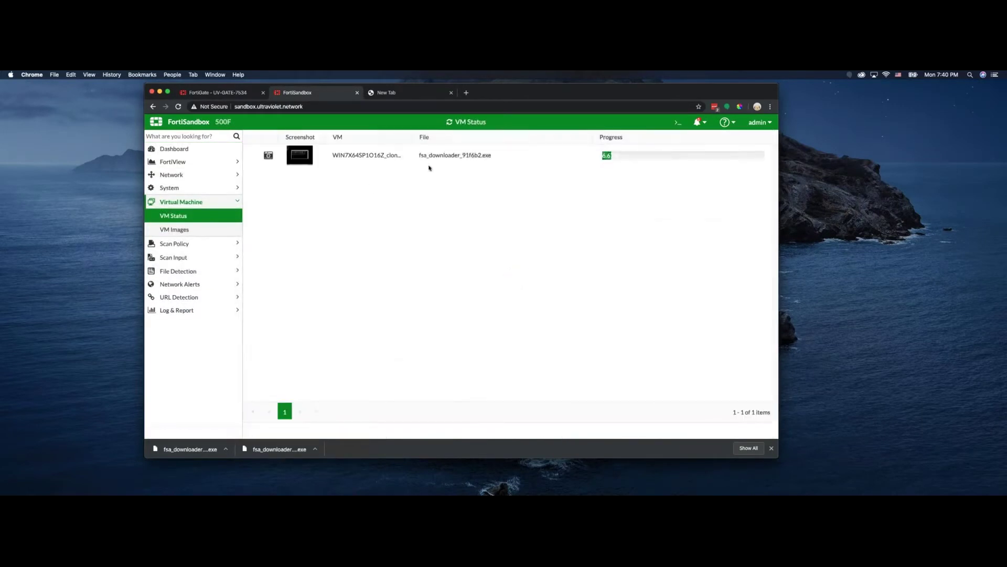
pyautogui.click(300, 157)
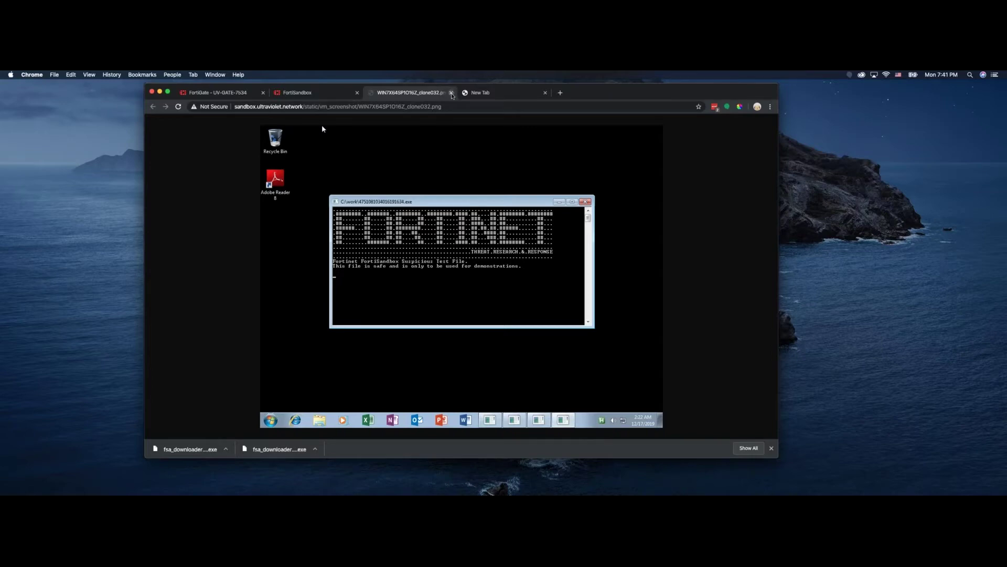
pyautogui.click(451, 92)
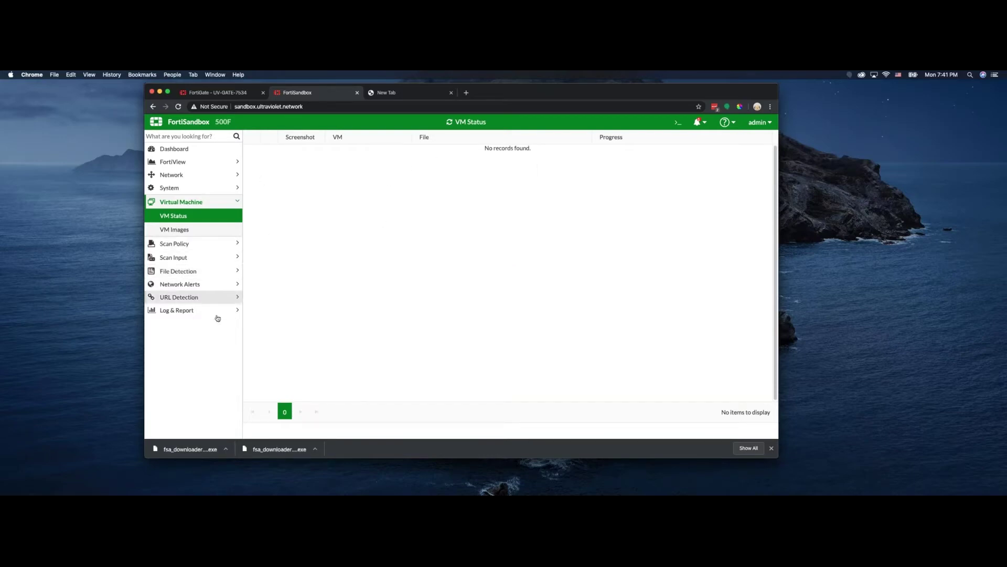
# Step: Show the FortiView list of threats by files in FortiSandbox
pyautogui.click(179, 163)
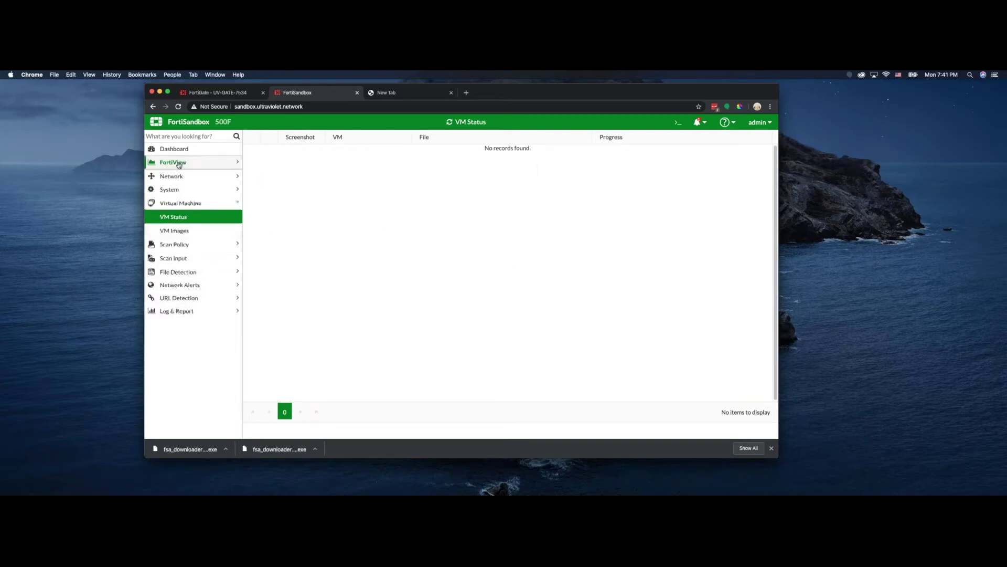
pyautogui.click(196, 220)
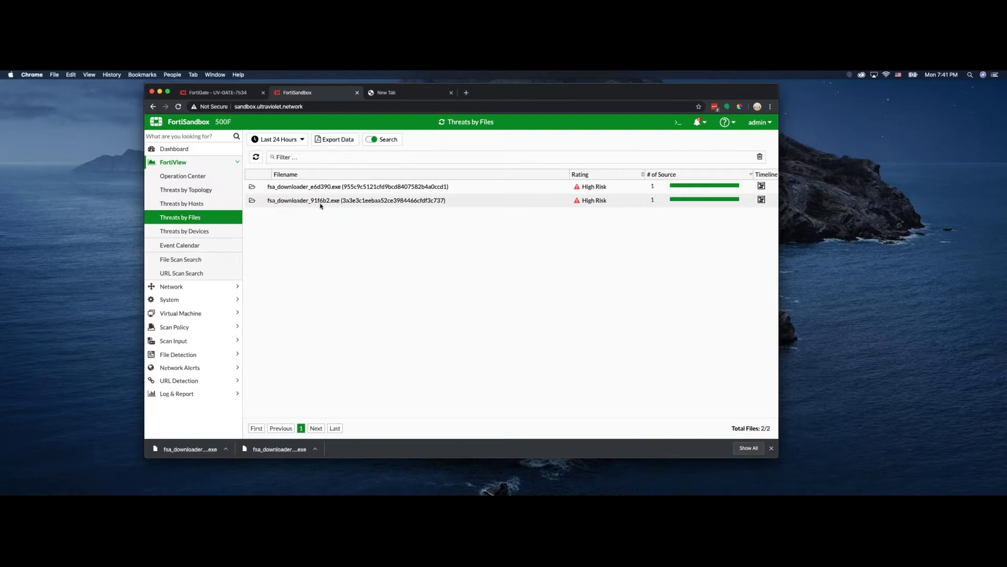
# Step: Reveal the downloaded fsa_downloader_91f6b2.exe in Finder and adjust the window to compare its name and size
pyautogui.click(228, 450)
pyautogui.click(252, 474)
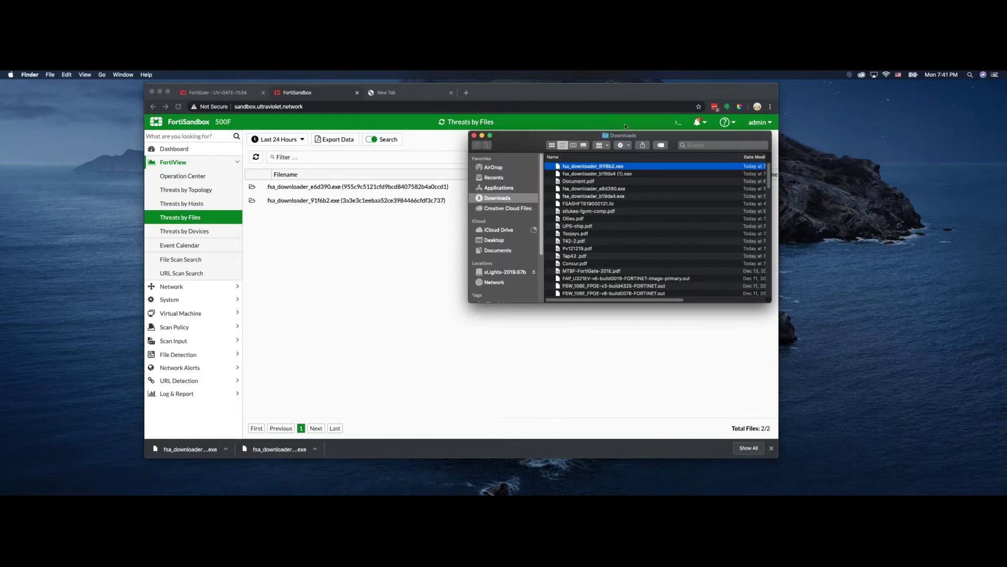
pyautogui.moveTo(624, 132); pyautogui.dragTo(515, 132)
pyautogui.moveTo(662, 236); pyautogui.dragTo(739, 236)
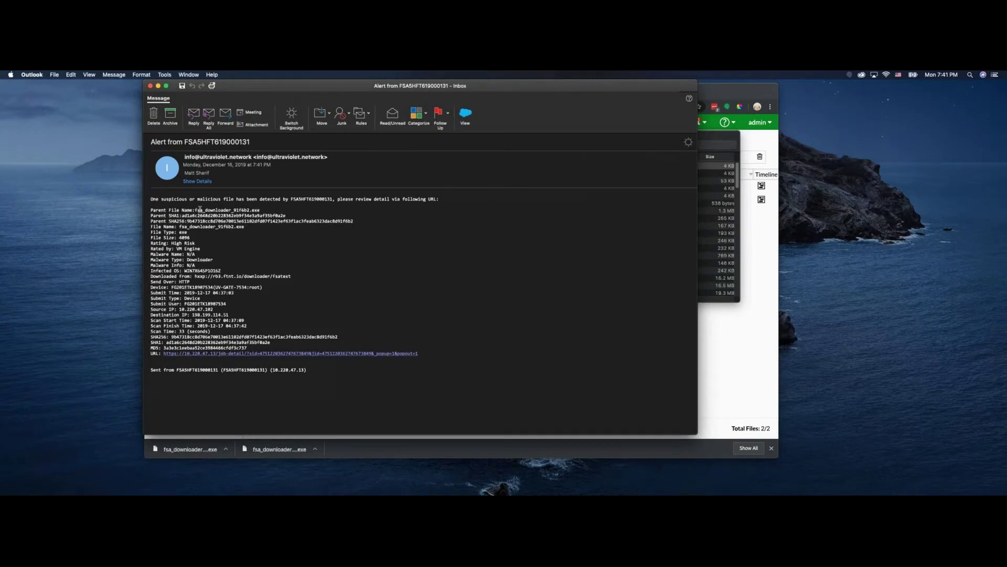
# Step: Review the file name and rating in the FortiSandbox alert email, close it and return to the Threats by Files list
pyautogui.moveTo(200, 210); pyautogui.dragTo(250, 216)
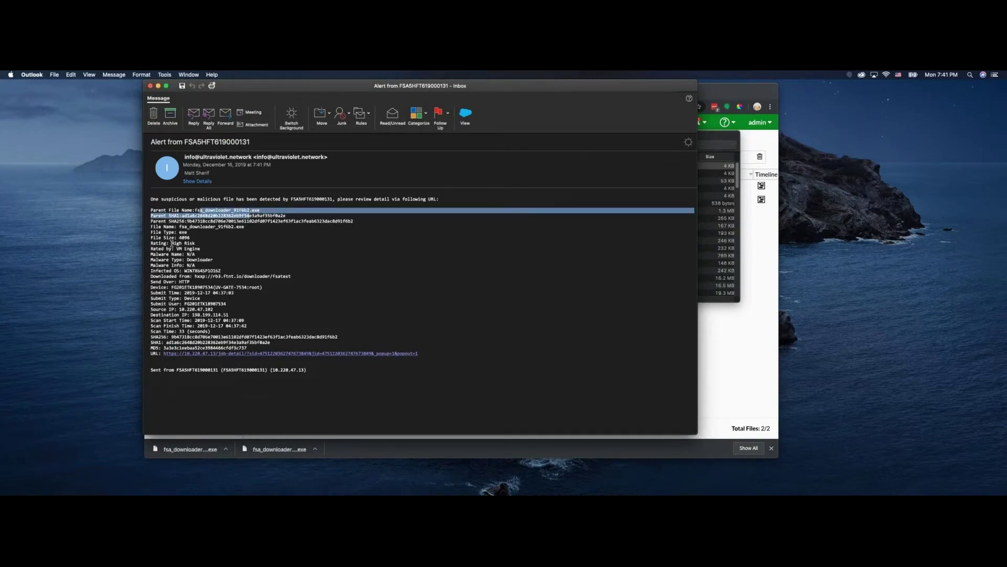
pyautogui.moveTo(171, 243); pyautogui.dragTo(195, 243)
pyautogui.click(263, 338)
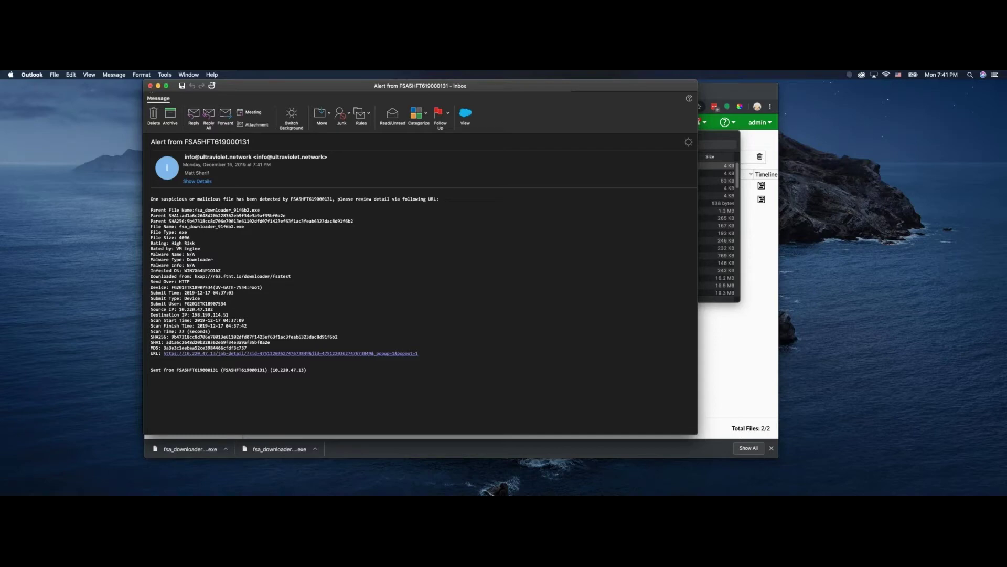
pyautogui.click(150, 85)
pyautogui.click(329, 282)
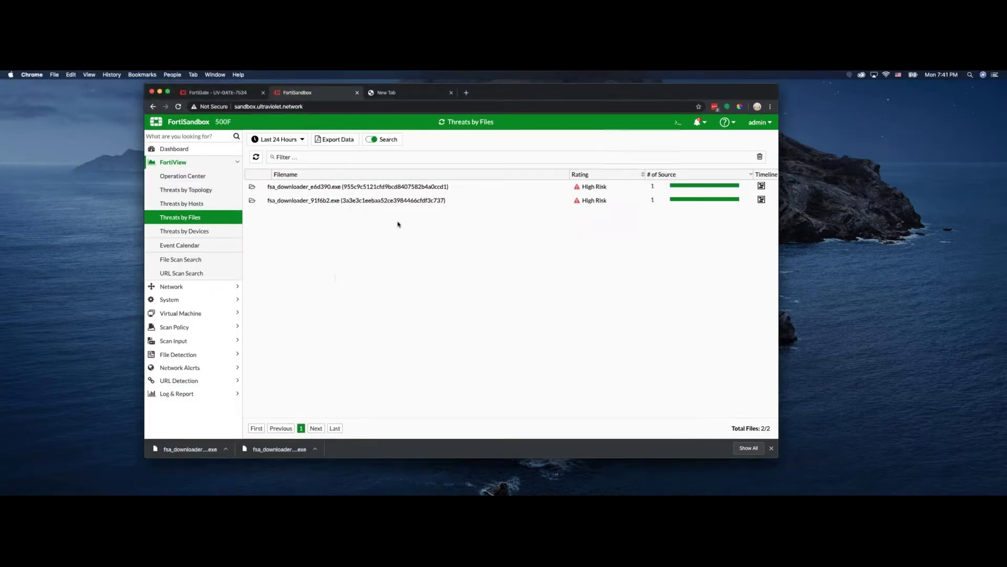
# Step: Open the threat timeline chart for fsa_downloader_91f6b2.exe and bring up the job report of its suspicious event
pyautogui.click(762, 201)
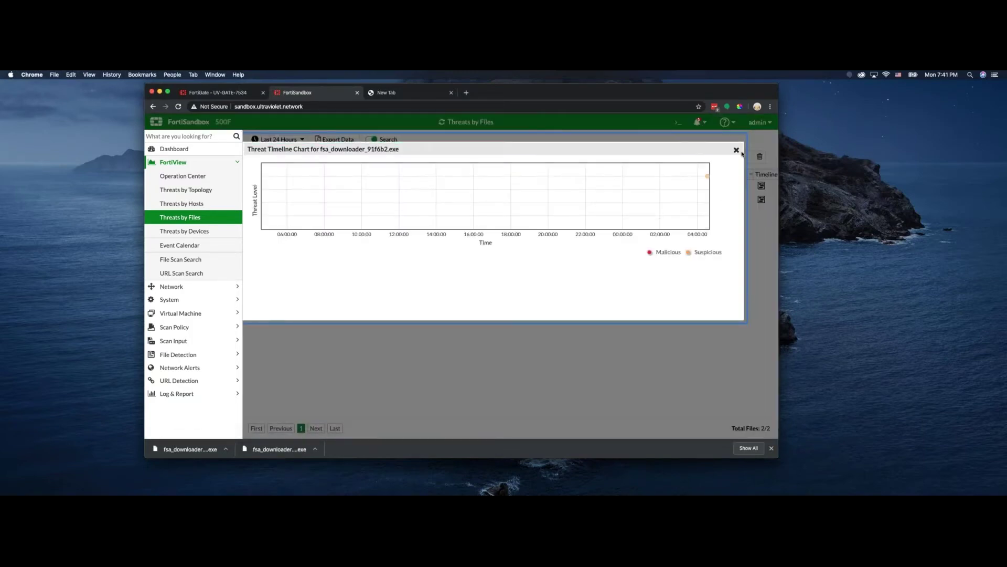
pyautogui.moveTo(708, 176)
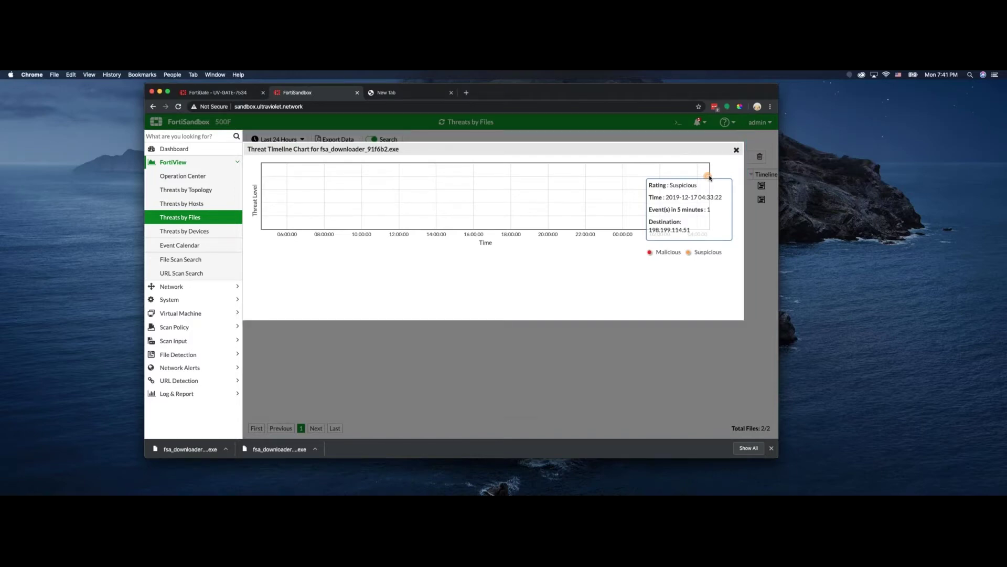
pyautogui.click(708, 176)
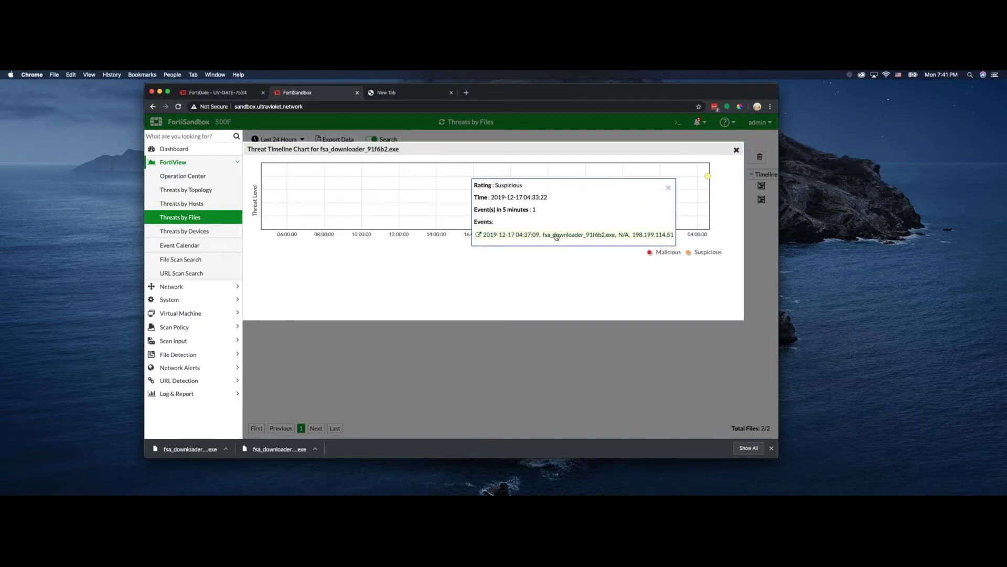
pyautogui.click(555, 235)
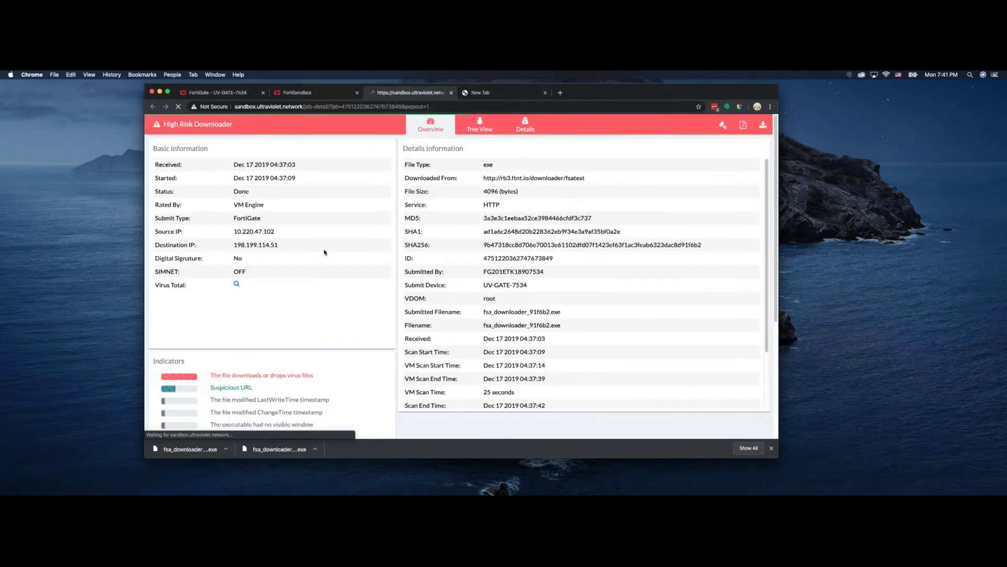
# Step: Examine the indicators in the job report's overview, highlighting the one about downloading or dropping virus files
pyautogui.scroll(-1, 325, 251)
pyautogui.scroll(-3, 325, 251)
pyautogui.scroll(2, 282, 281)
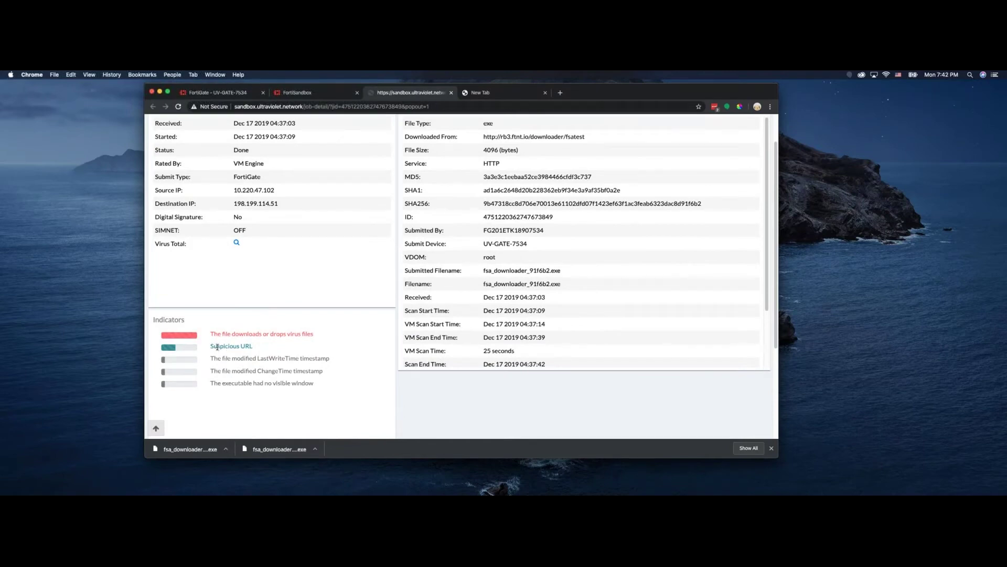
pyautogui.moveTo(214, 347)
pyautogui.mouseDown()
pyautogui.moveTo(258, 348)
pyautogui.moveTo(209, 346)
pyautogui.mouseUp()
pyautogui.click(210, 345)
pyautogui.moveTo(212, 334); pyautogui.dragTo(315, 335)
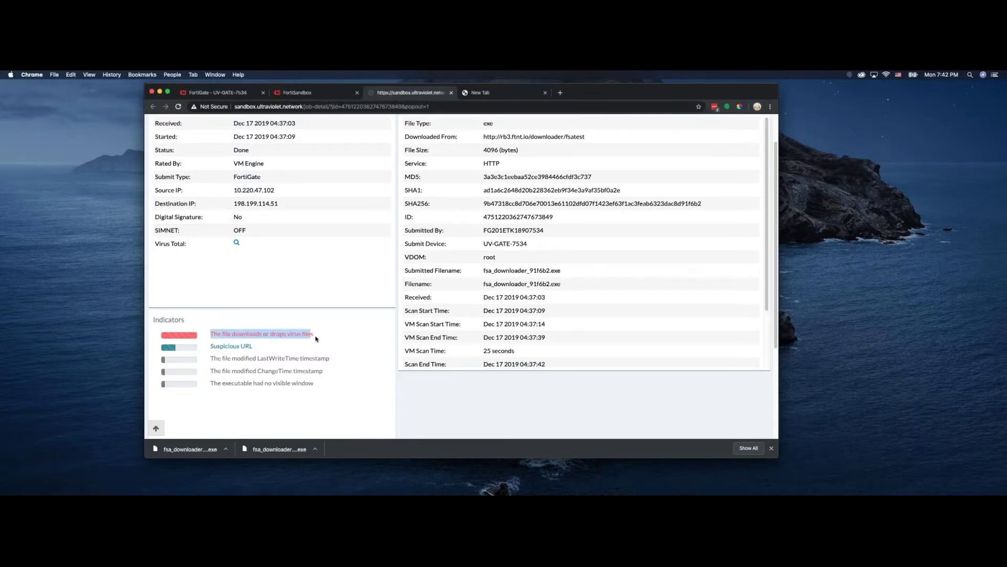
# Step: Show the job report's detailed analysis and review its indicators and MITRE ATT&CK matrix
pyautogui.scroll(2, 323, 331)
pyautogui.click(525, 126)
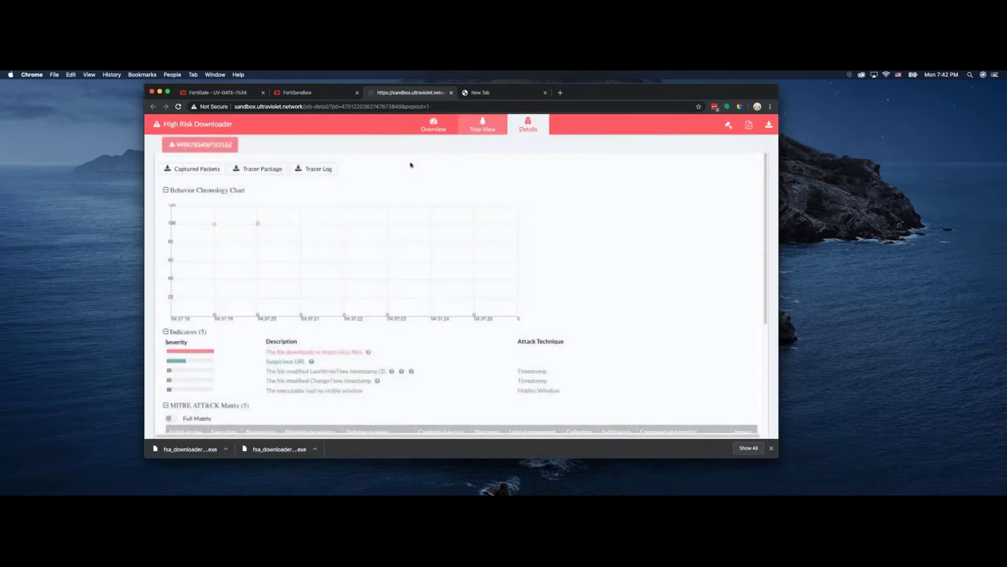
pyautogui.scroll(-5, 339, 253)
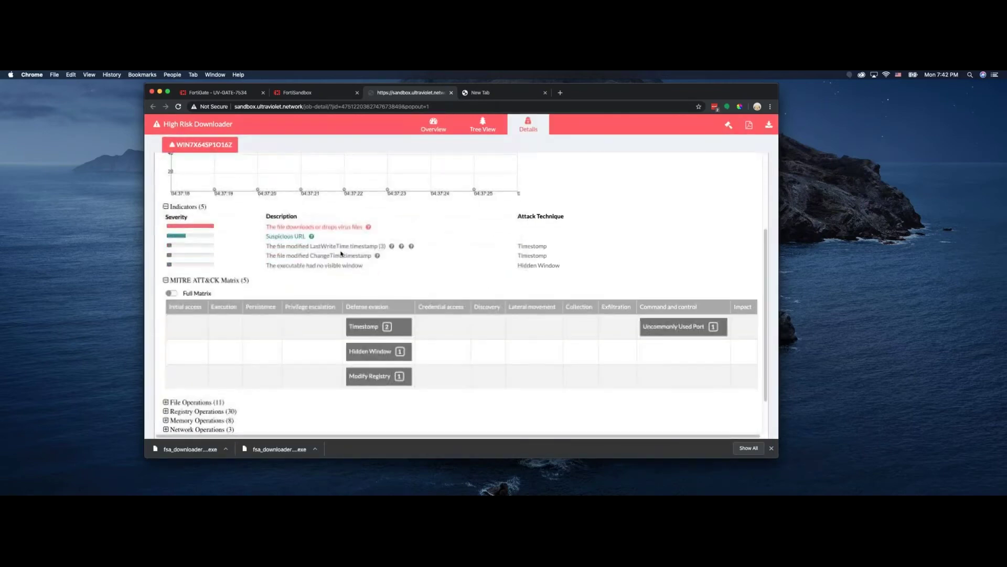
pyautogui.scroll(-2, 315, 273)
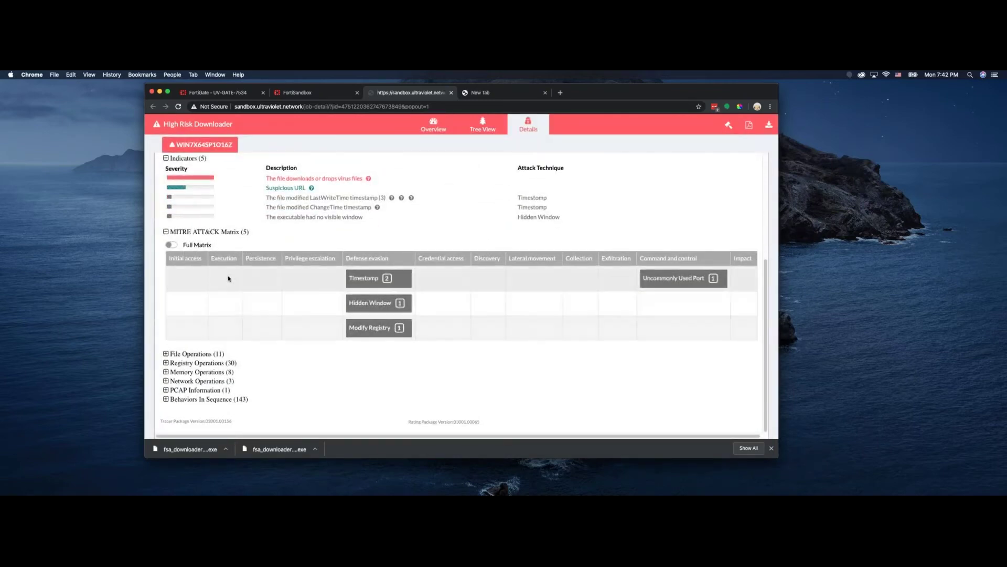
# Step: Show the file operations behind the indicator about downloading or dropping virus files, and expand the registry operations
pyautogui.scroll(2, 262, 257)
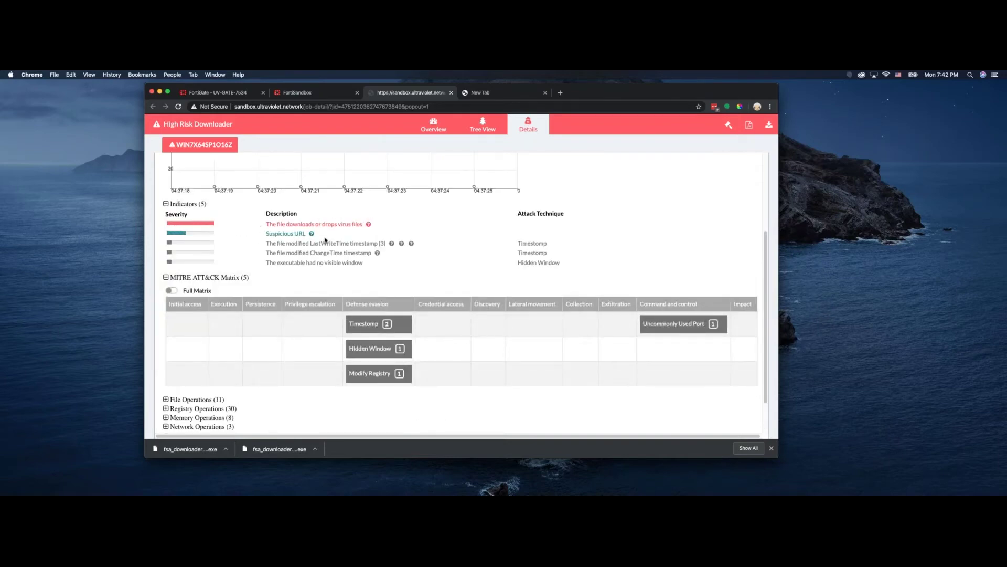
pyautogui.click(362, 224)
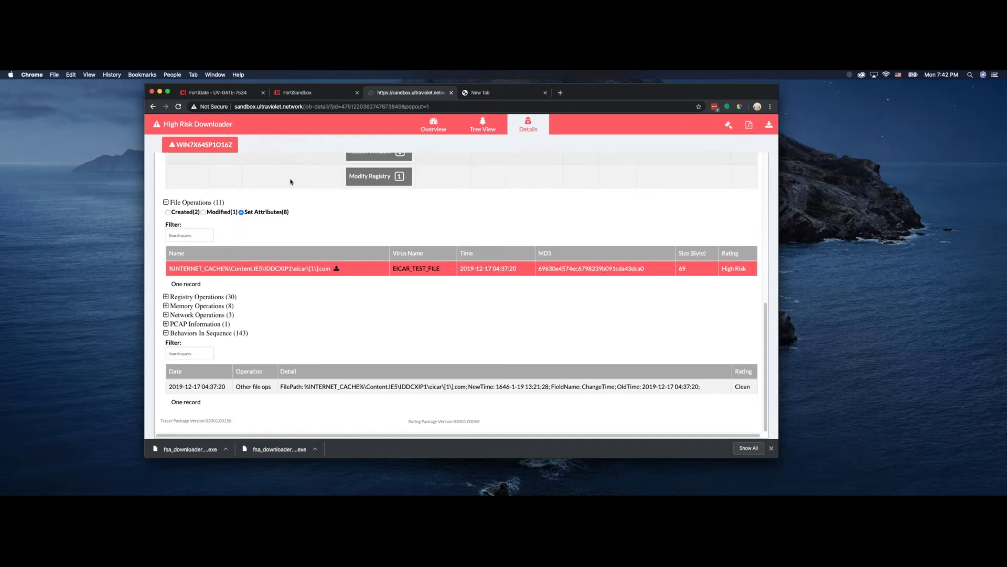
pyautogui.click(165, 297)
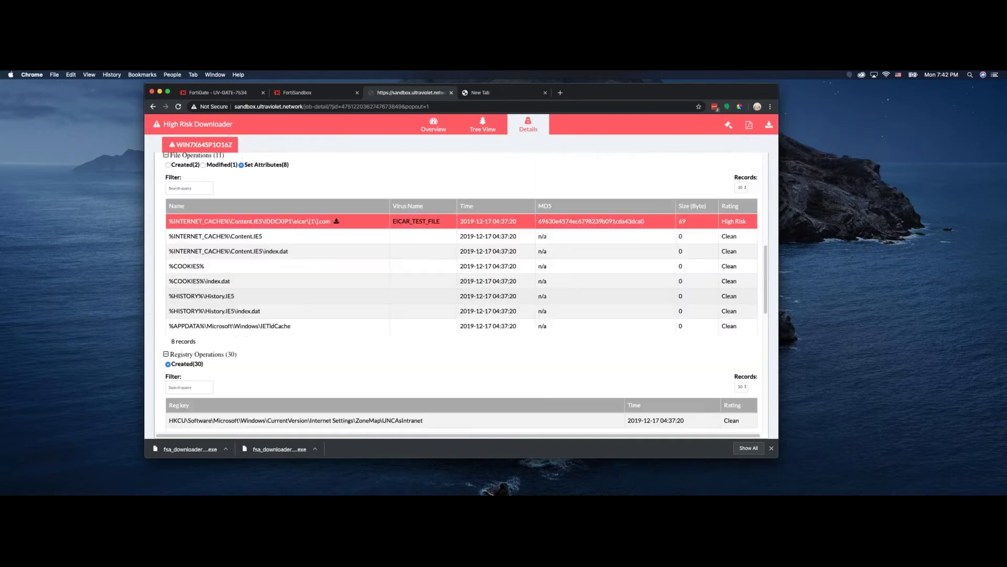
# Step: Review the job report's file attribute and registry key records, and close the report
pyautogui.scroll(-1, 364, 237)
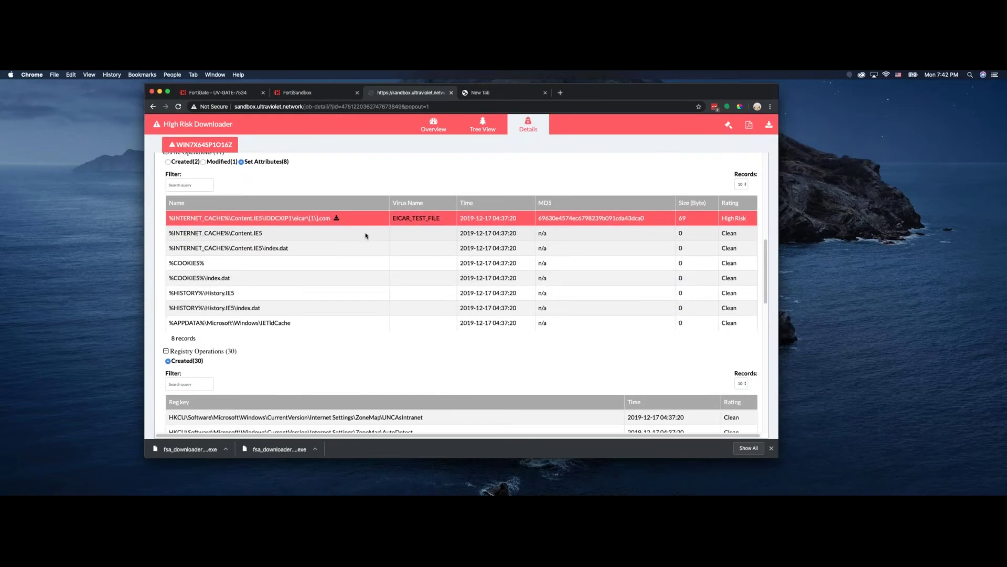
pyautogui.scroll(1, 294, 241)
pyautogui.scroll(-3, 253, 314)
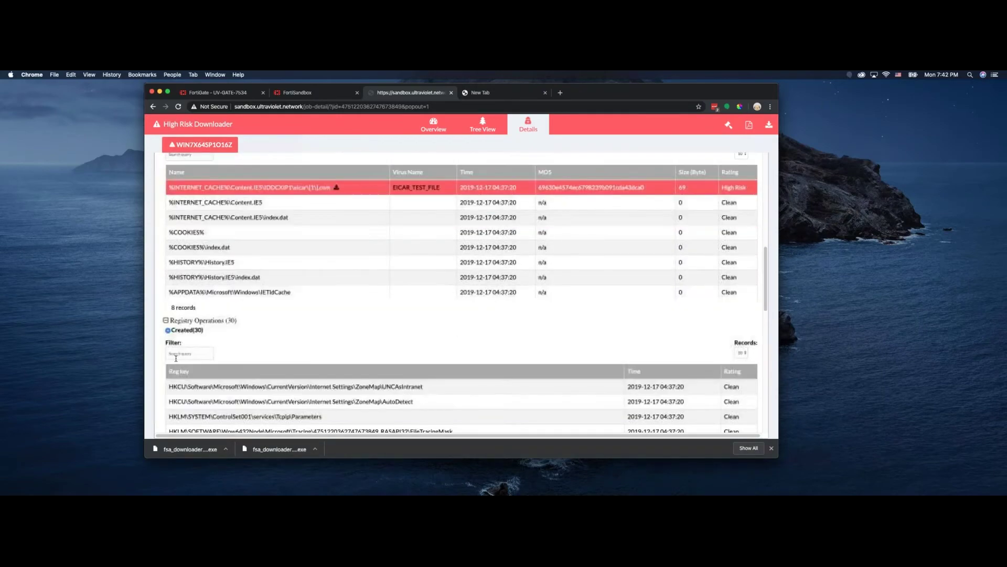
pyautogui.scroll(-5, 294, 314)
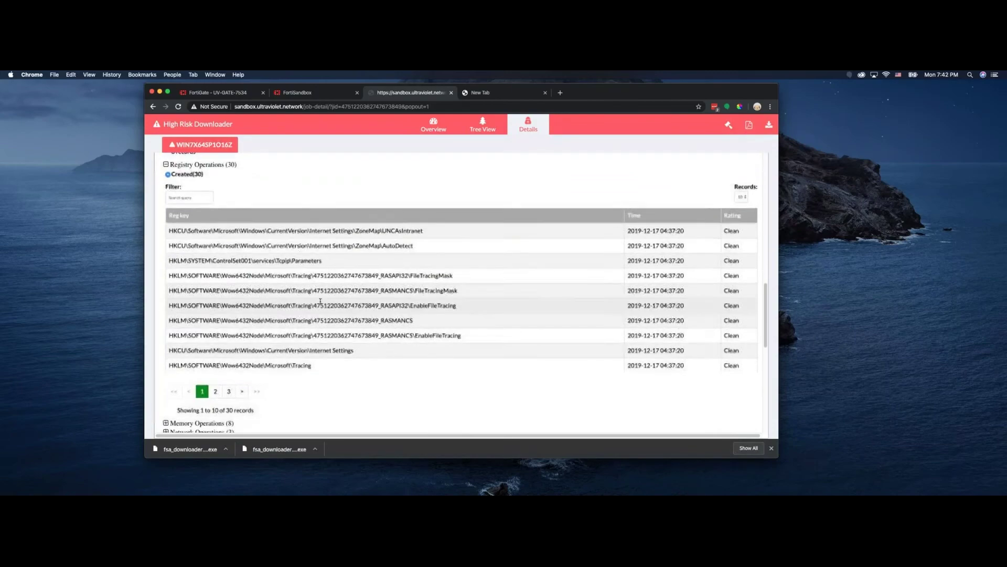
pyautogui.scroll(8, 269, 242)
pyautogui.scroll(5, 269, 242)
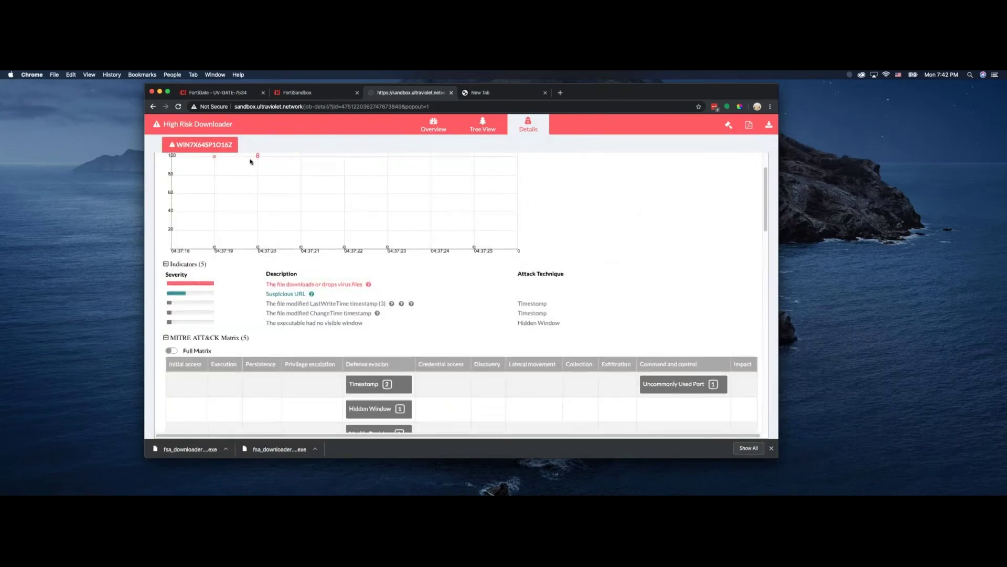
pyautogui.click(452, 93)
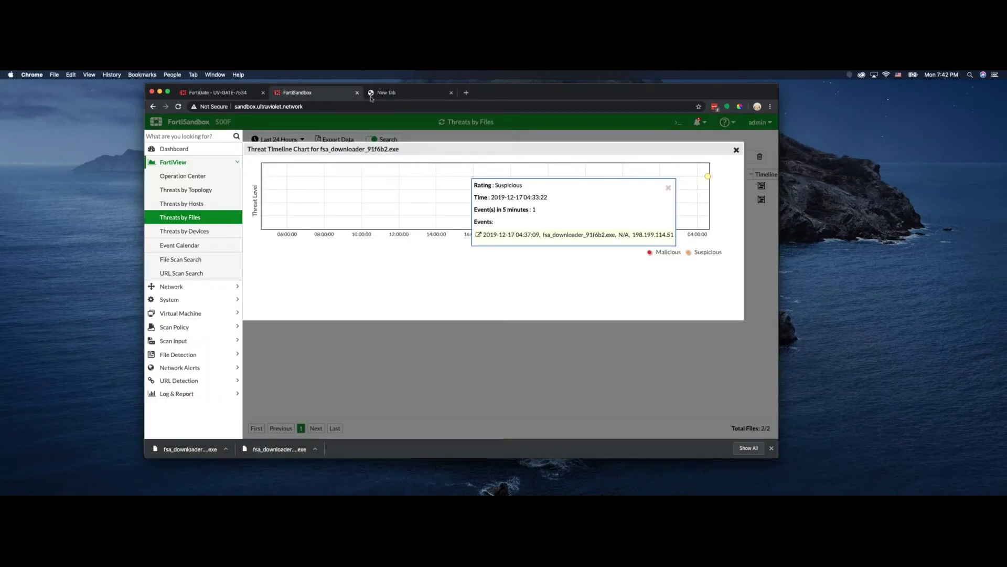
# Step: Enter the test file's download address rb3.ftnt.io/downloader/fsatest in the blank browser tab
pyautogui.click(389, 97)
pyautogui.click(294, 107)
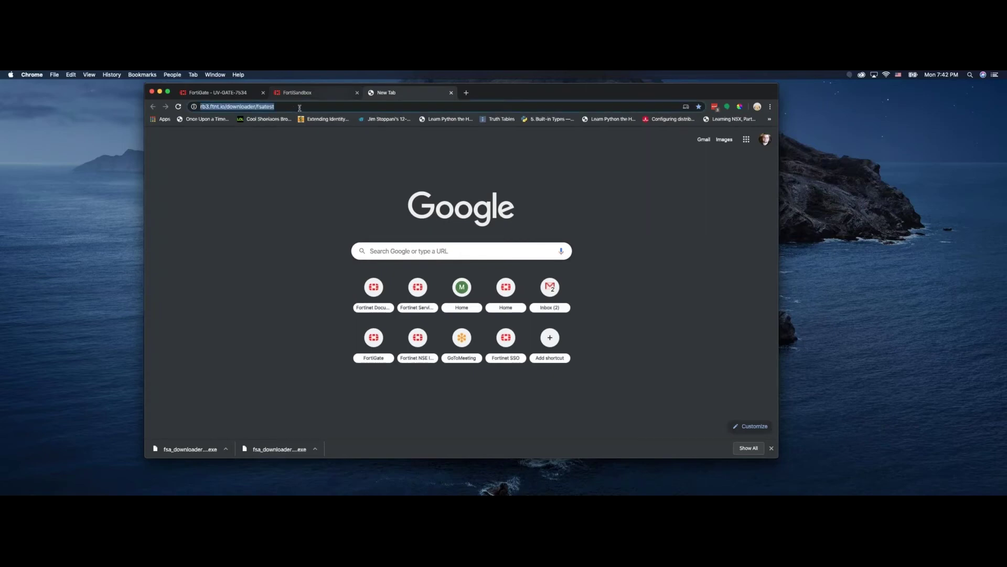
pyautogui.write('rb3.ftnt.io/downloader/fsatest')
# Step: Open FortiSandbox's list of malware packages under Scan Input and select version 3.102
pyautogui.click(307, 95)
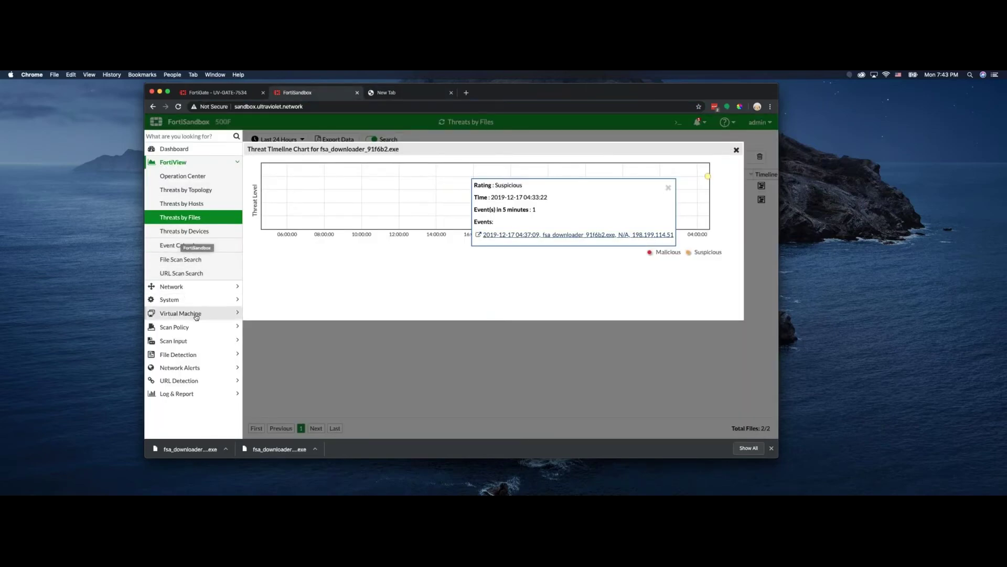
pyautogui.click(192, 352)
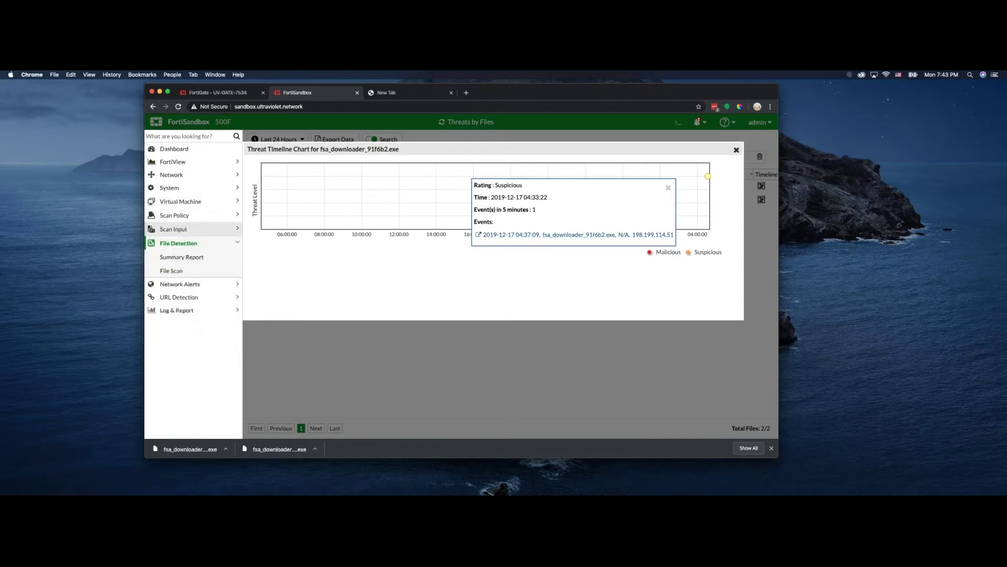
pyautogui.click(180, 229)
pyautogui.click(182, 367)
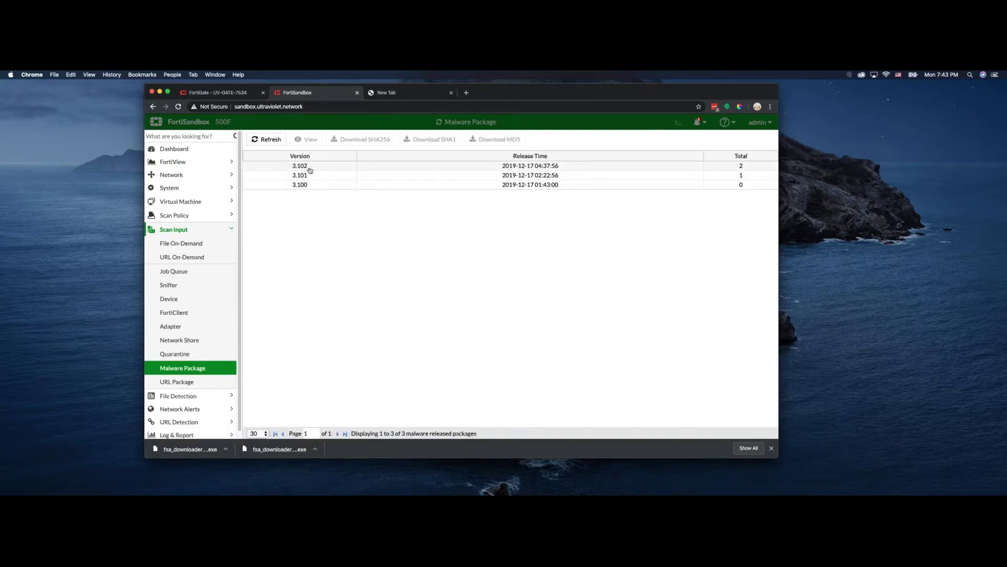
pyautogui.click(370, 168)
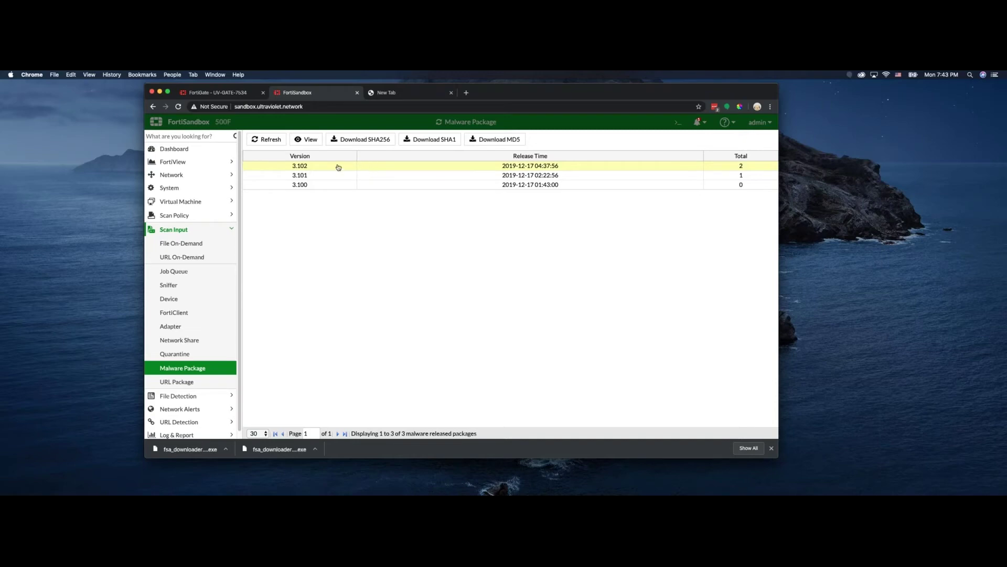
# Step: Open the Security Fabric settings on FortiGate UV-GATE-7534 and compare its applied threat intelligence versions with FortiSandbox's malware packages
pyautogui.click(222, 94)
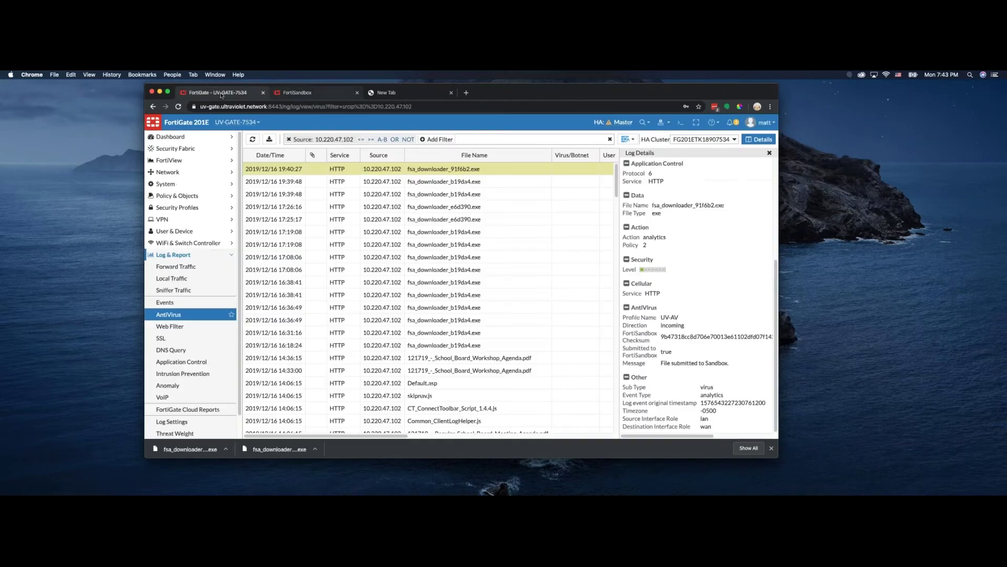
pyautogui.click(179, 150)
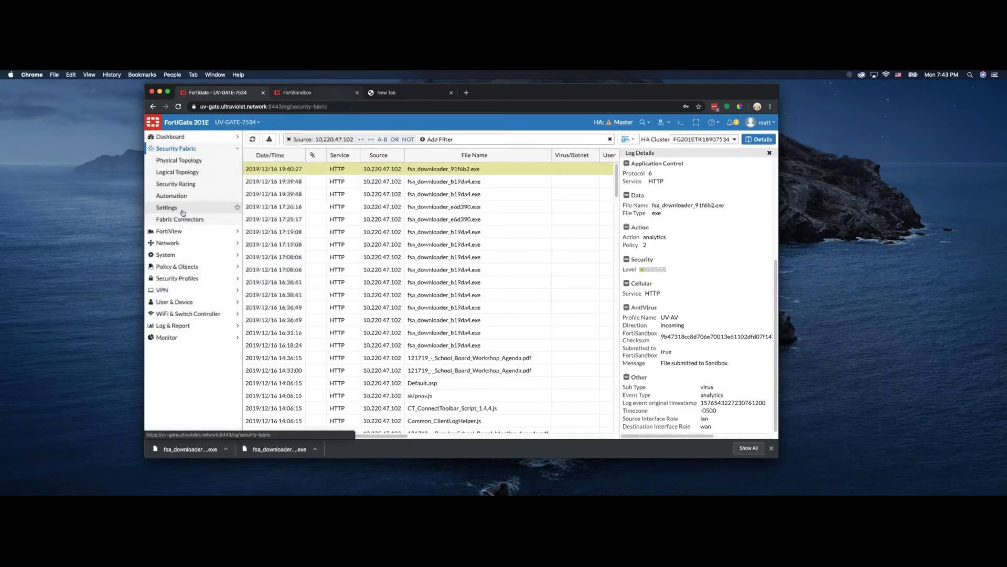
pyautogui.click(183, 212)
pyautogui.scroll(-5, 372, 292)
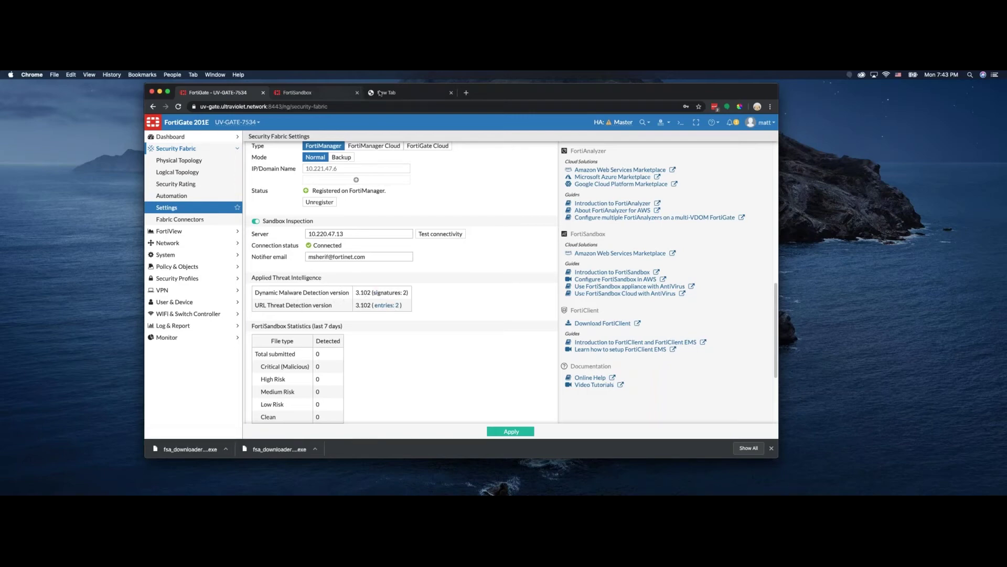
pyautogui.click(337, 95)
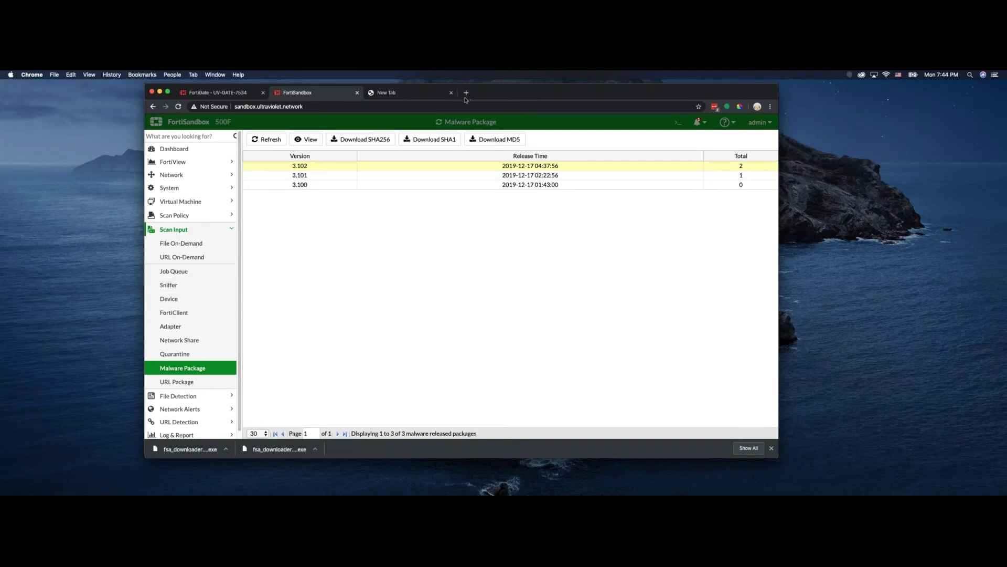
pyautogui.click(228, 92)
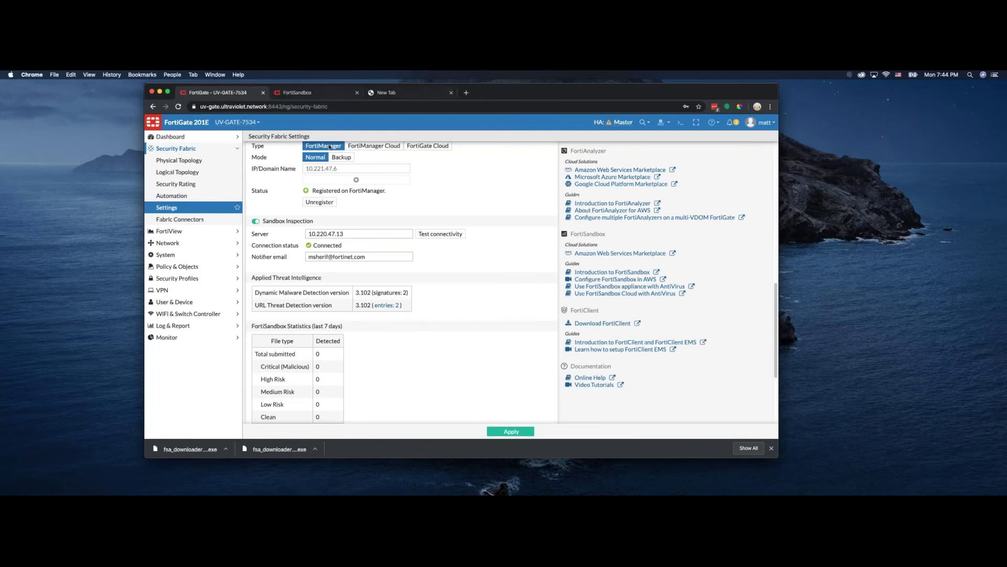
# Step: Open the Azure FortiGate's login page at uvaz-gate.ultraviolet.network:8443 in a new browser tab
pyautogui.click(465, 92)
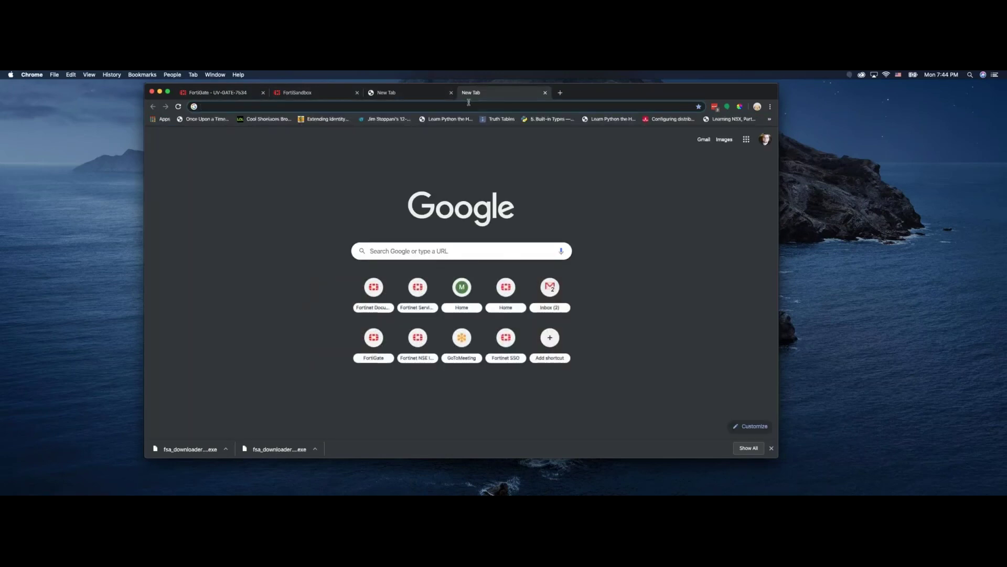
pyautogui.write('uvaz-gate.ultraviolet.network:8443')
pyautogui.press('Return')
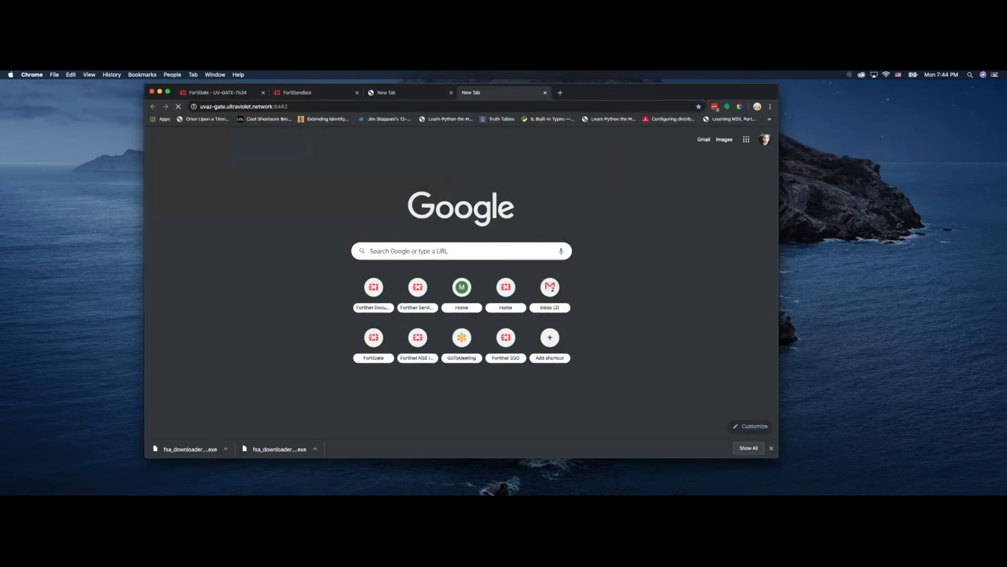
# Step: Log in to the Azure FortiGate as uvadmin with the account password and get past the prompts to its dashboard
pyautogui.write('admin')
pyautogui.press('BackSpace')
pyautogui.press('BackSpace')
pyautogui.press('BackSpace')
pyautogui.write('uvadfmin')
pyautogui.press('Tab')
pyautogui.hotkey('shift', 'Tab')
pyautogui.write('uvadmin')
pyautogui.press('Tab')
pyautogui.write('p')
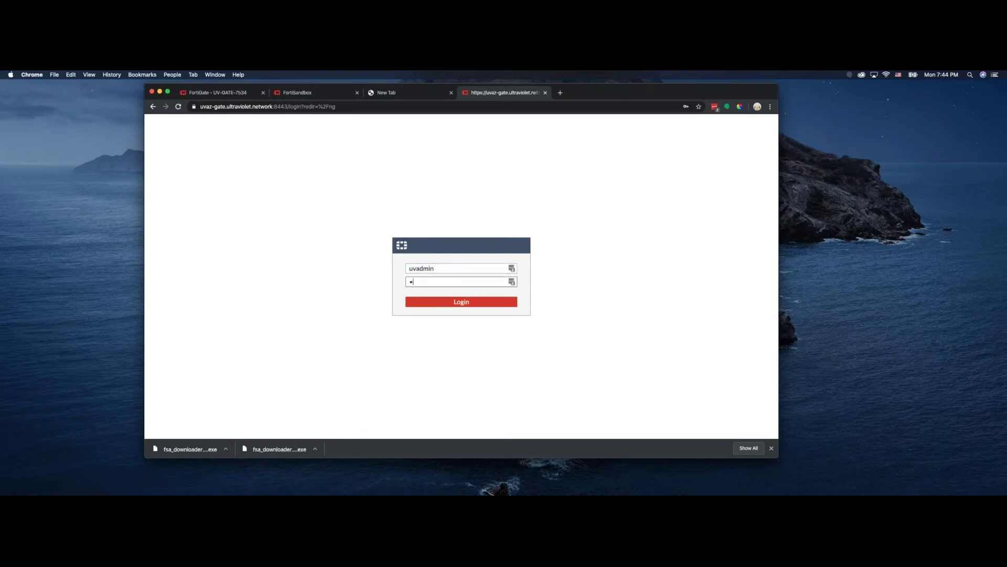
pyautogui.write('****************')
pyautogui.press('Return')
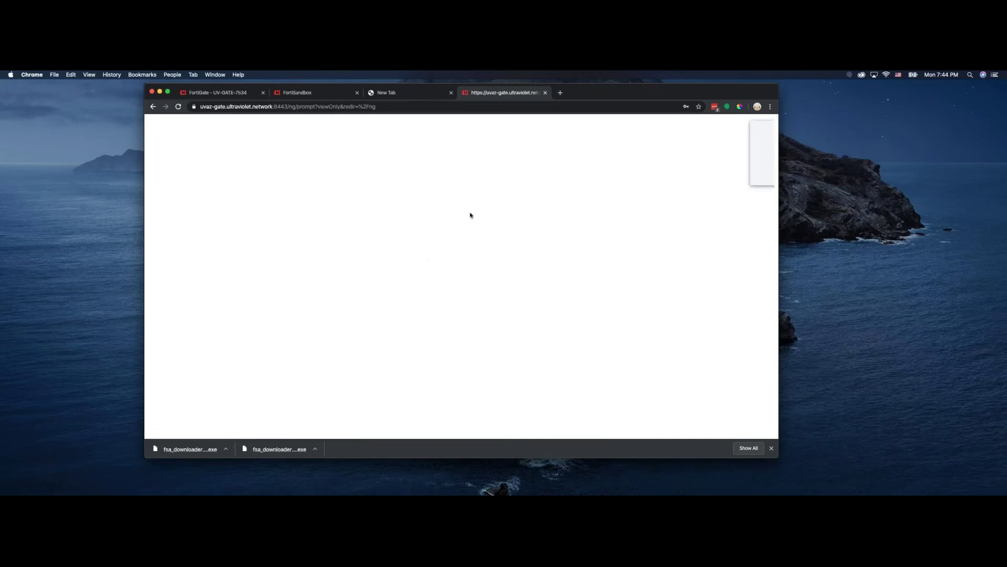
pyautogui.click(534, 304)
pyautogui.click(490, 314)
pyautogui.click(708, 176)
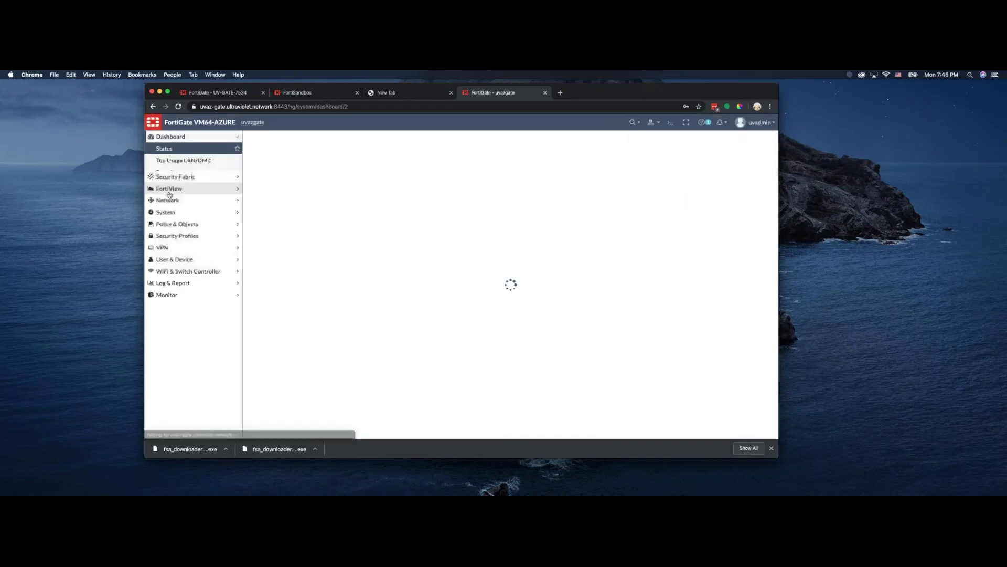
# Step: Open the Azure FortiGate's Security Fabric settings and highlight its Dynamic Malware Detection version
pyautogui.click(180, 193)
pyautogui.click(168, 207)
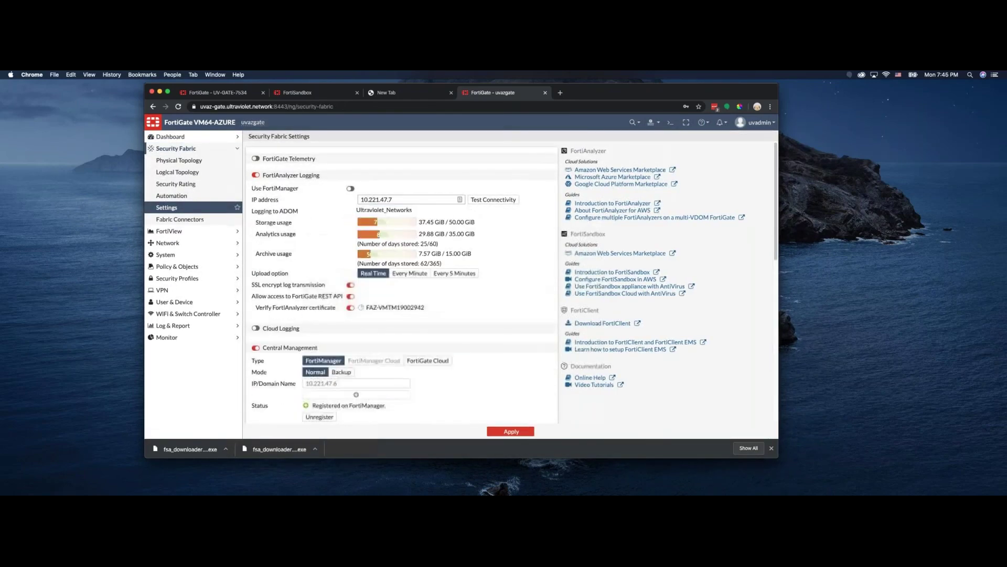
pyautogui.scroll(-10, 391, 251)
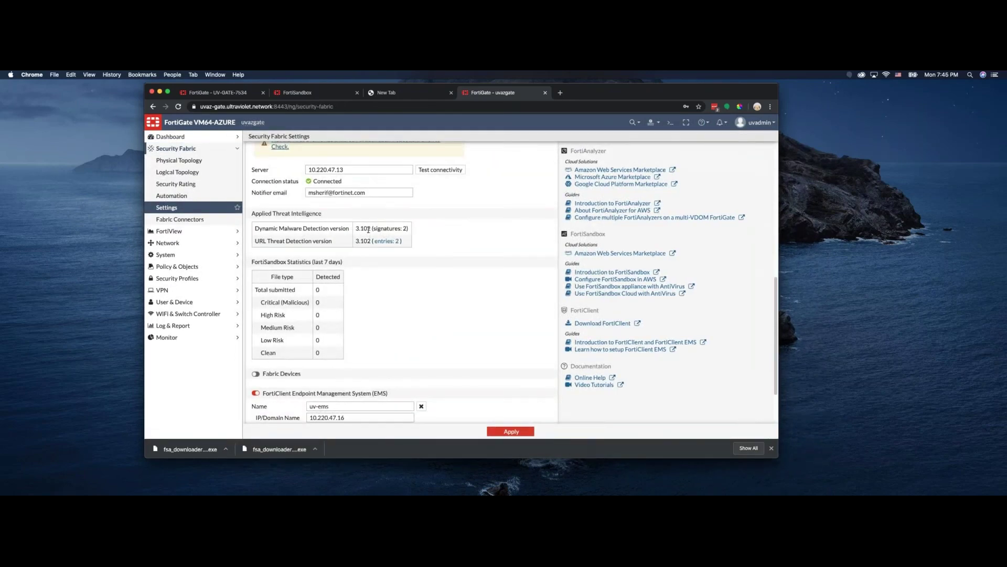
pyautogui.moveTo(369, 229); pyautogui.dragTo(351, 230)
# Step: Examine the malware and URL package versions of the connected devices in FortiSandbox's device list
pyautogui.click(298, 94)
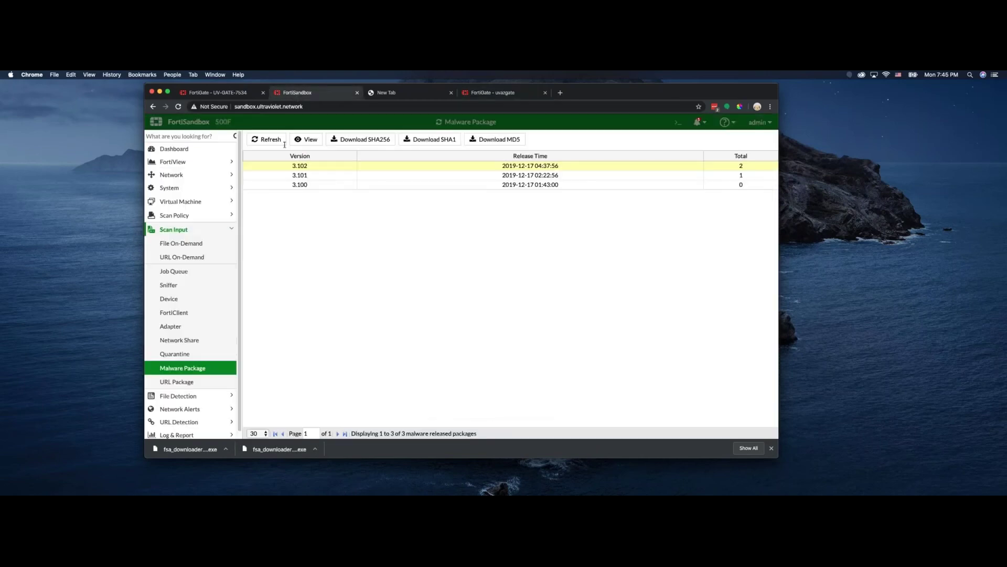
pyautogui.click(171, 299)
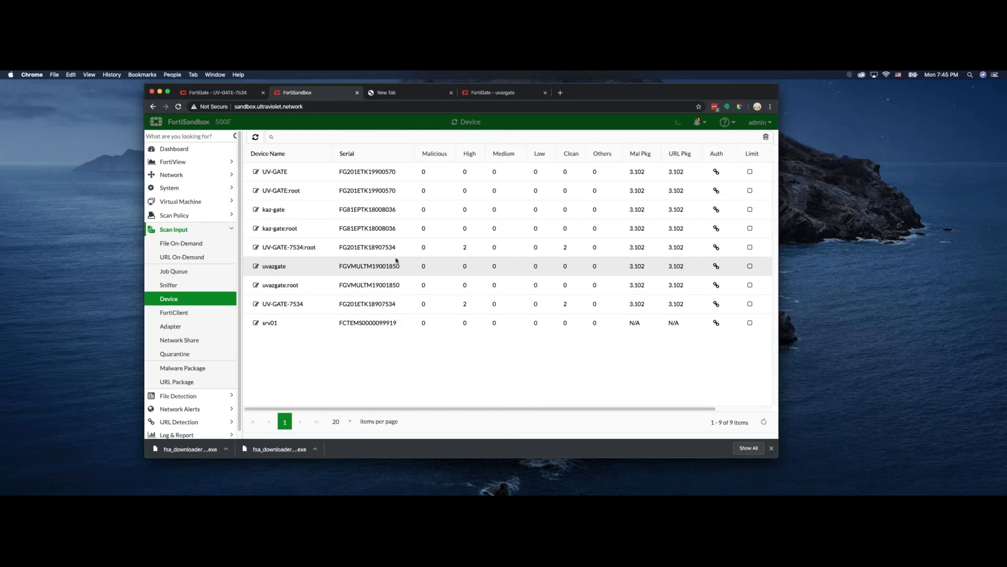
# Step: Request the test file again from rb3.ftnt.io/downloader/fsatest and return to FortiGate UV-GATE-7534
pyautogui.click(391, 92)
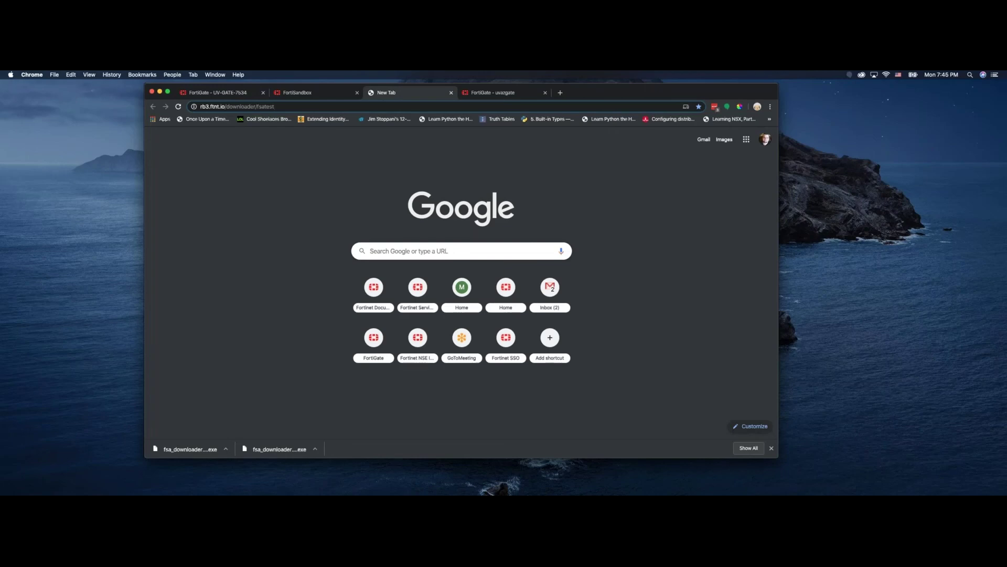
pyautogui.doubleClick(257, 106)
pyautogui.press('Right')
pyautogui.press('Return')
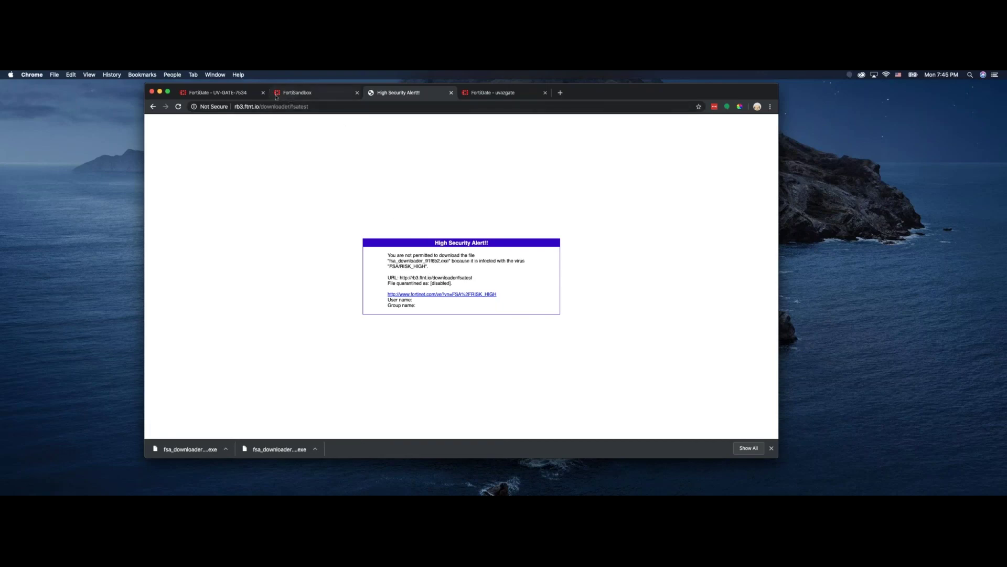
pyautogui.click(196, 94)
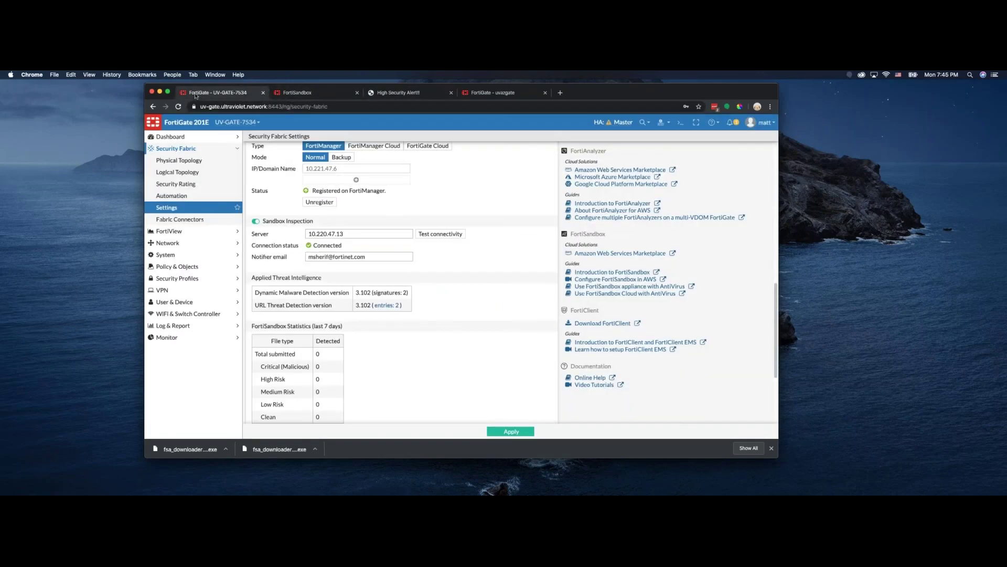